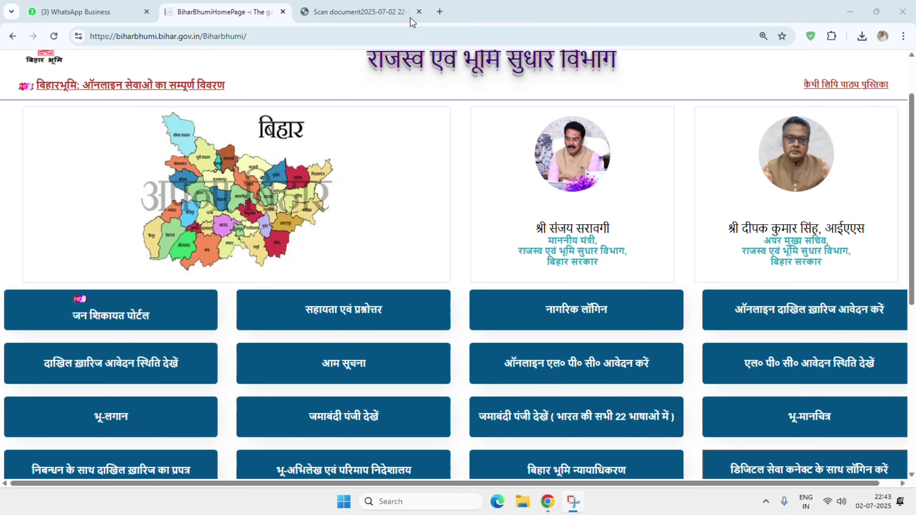
# - Search Google for 'land record bihar' and open the official biharbhumi.bihar.gov.in site
pyautogui.click(256, 38)
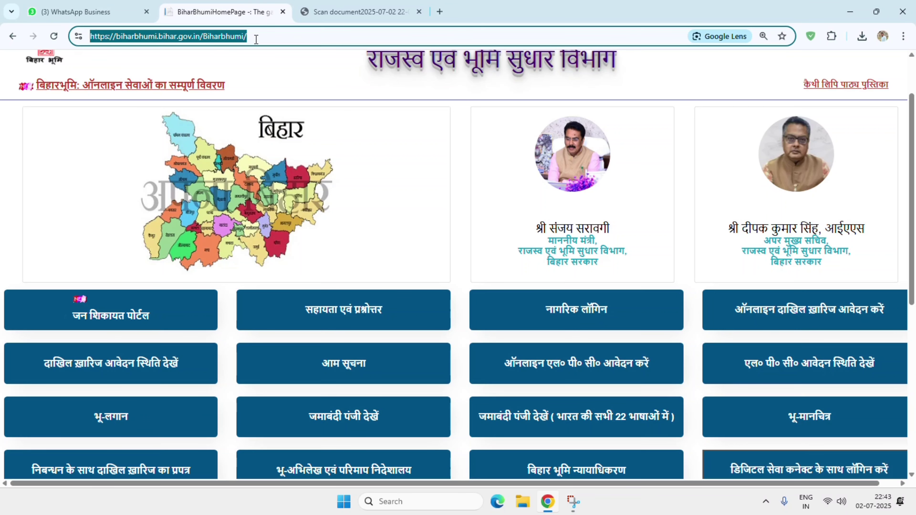
pyautogui.write('land')
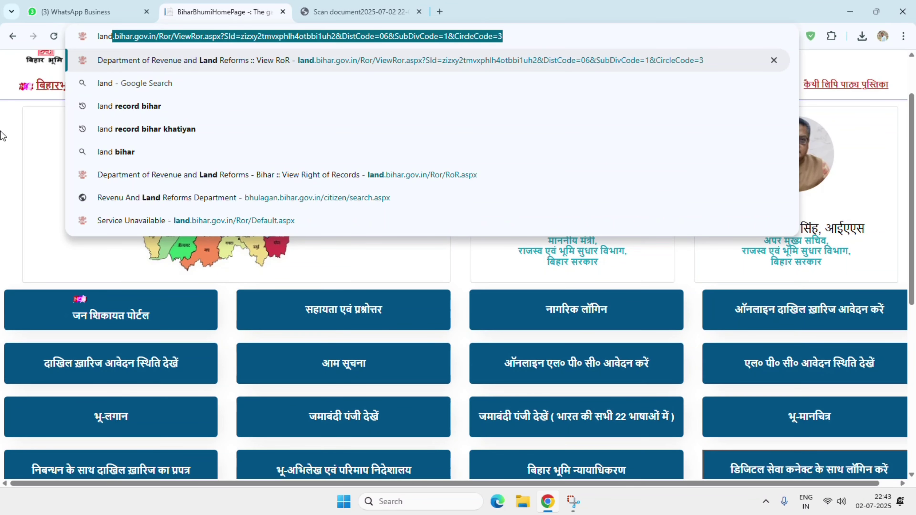
pyautogui.click(108, 107)
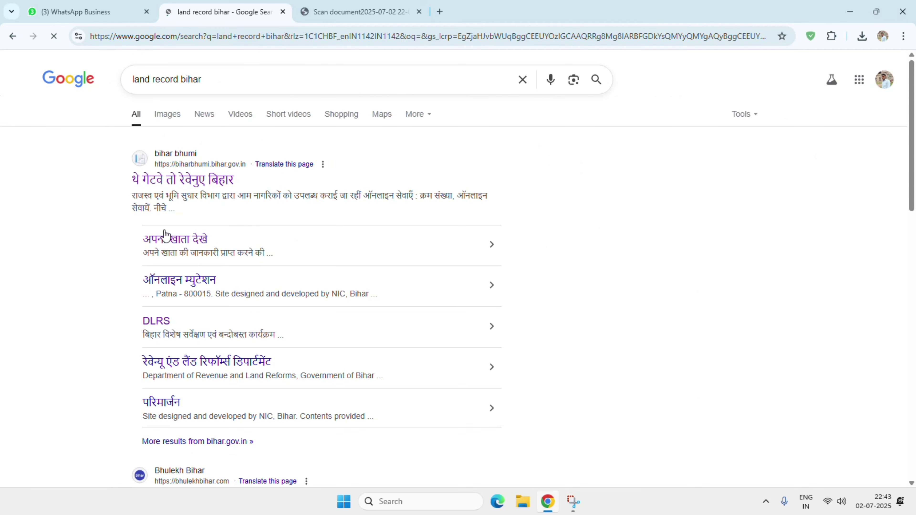
pyautogui.click(179, 187)
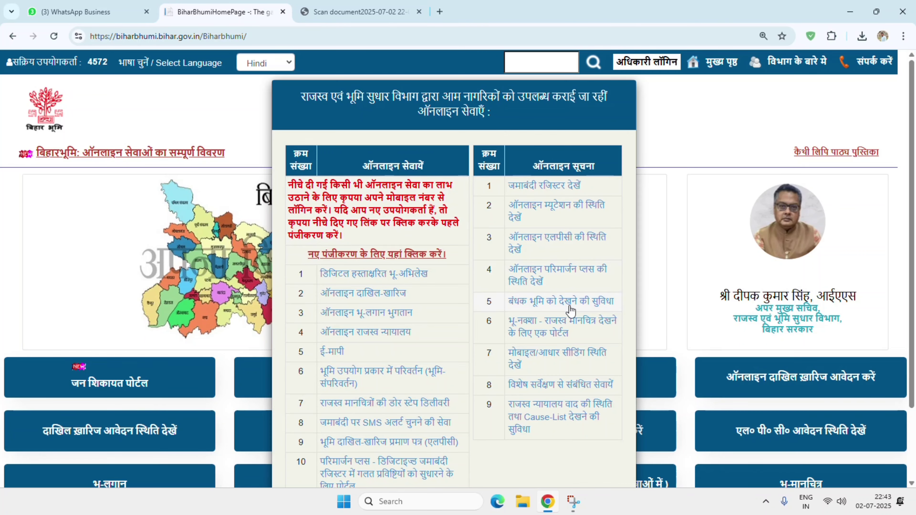
# - Close the online services notice and go to the नागरिक लॉगिन citizen login page
pyautogui.scroll(-3, 409, 222)
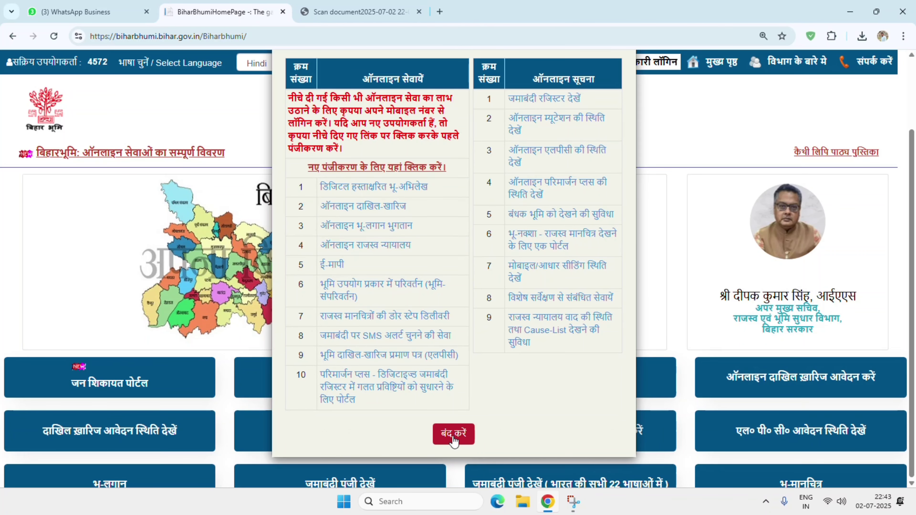
pyautogui.click(454, 437)
pyautogui.scroll(-3, 444, 432)
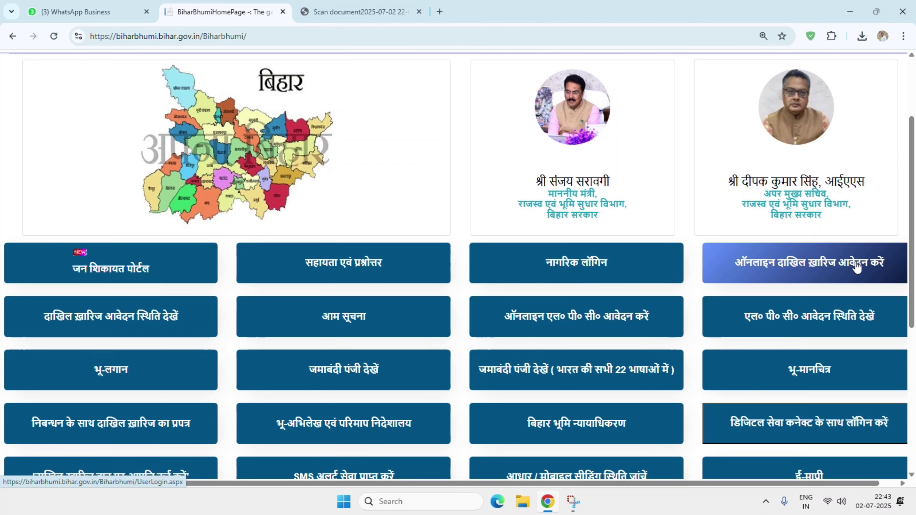
pyautogui.click(584, 266)
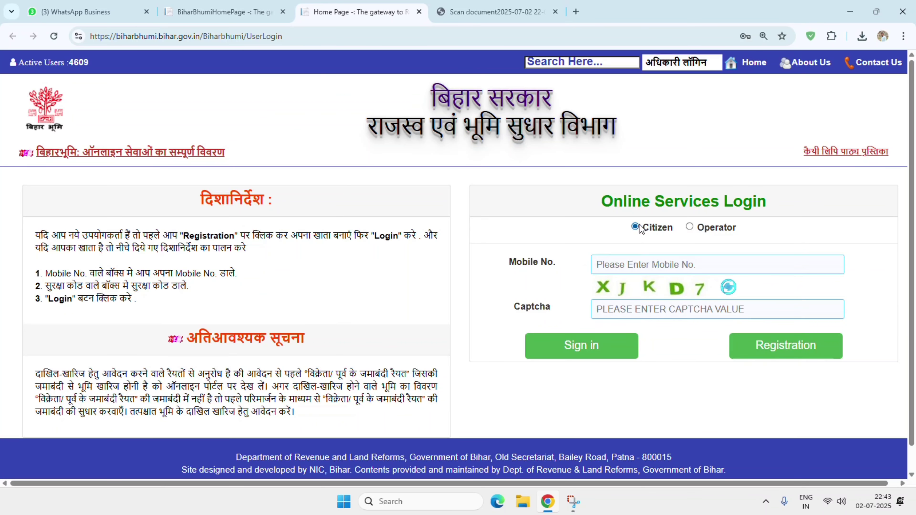
# - Review the Online Services Login page, then open the new-user Registration form
pyautogui.tripleClick(645, 205)
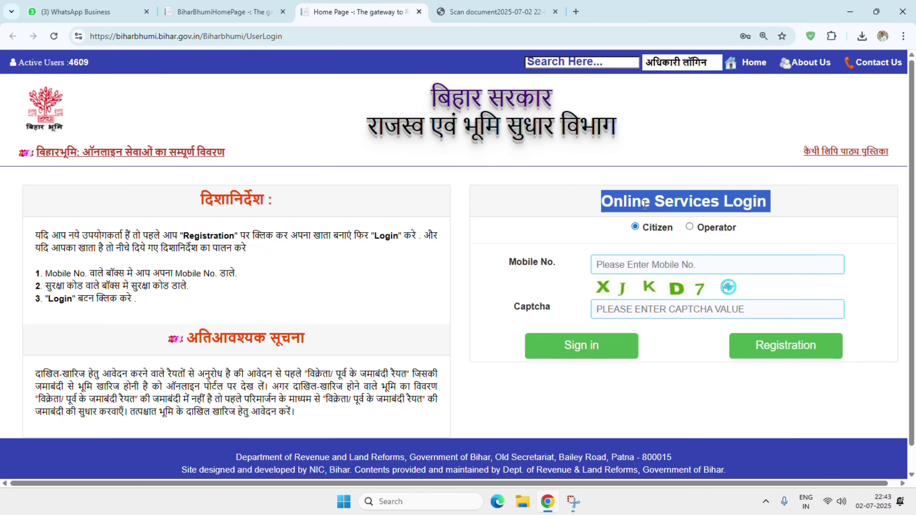
pyautogui.tripleClick(529, 264)
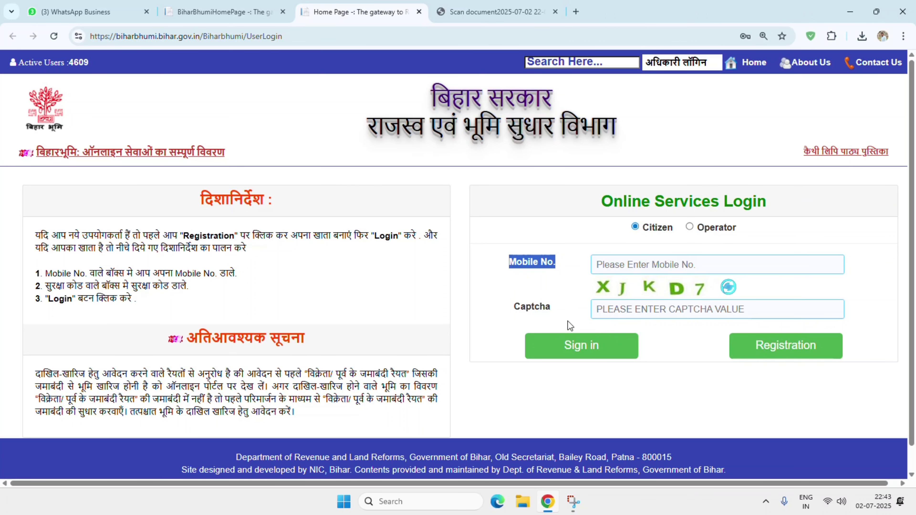
pyautogui.click(772, 346)
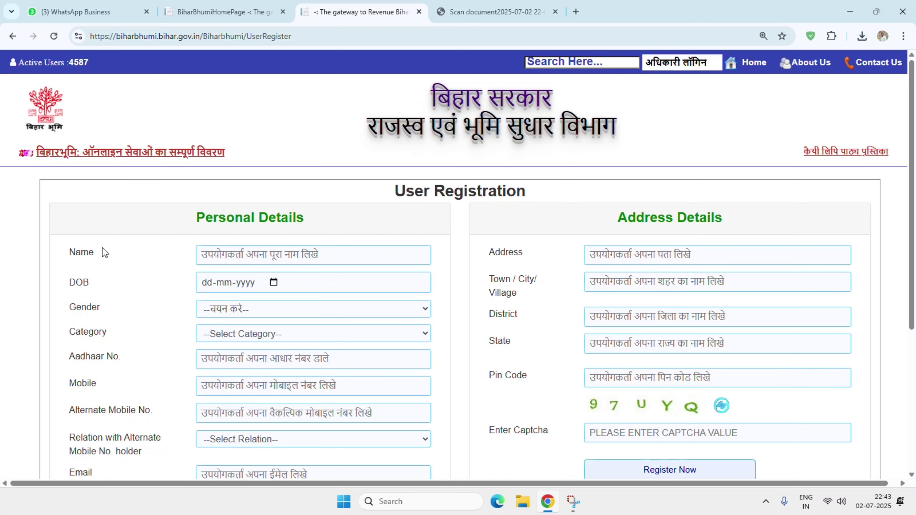
# - Go over Personal Details: Name, DOB, Gender, Category, Aadhaar, Mobile and Alternate Mobile
pyautogui.tripleClick(235, 226)
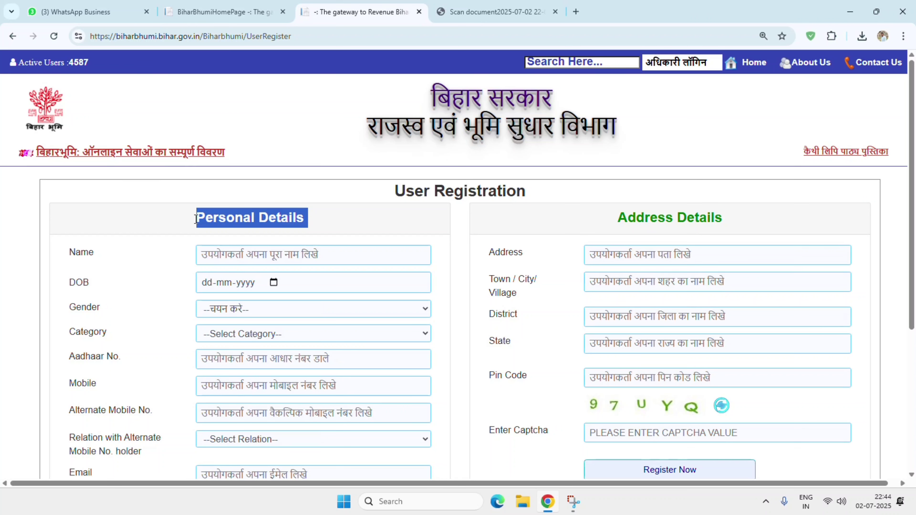
pyautogui.doubleClick(77, 255)
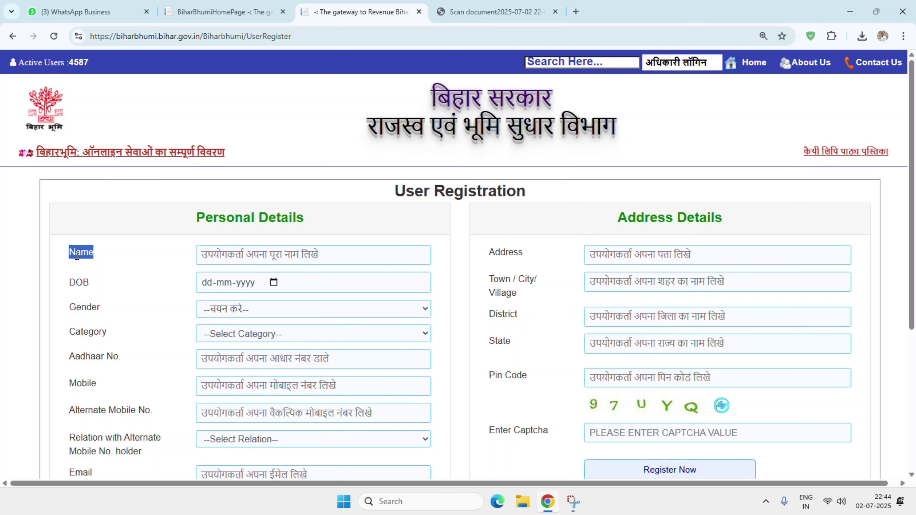
pyautogui.doubleClick(81, 283)
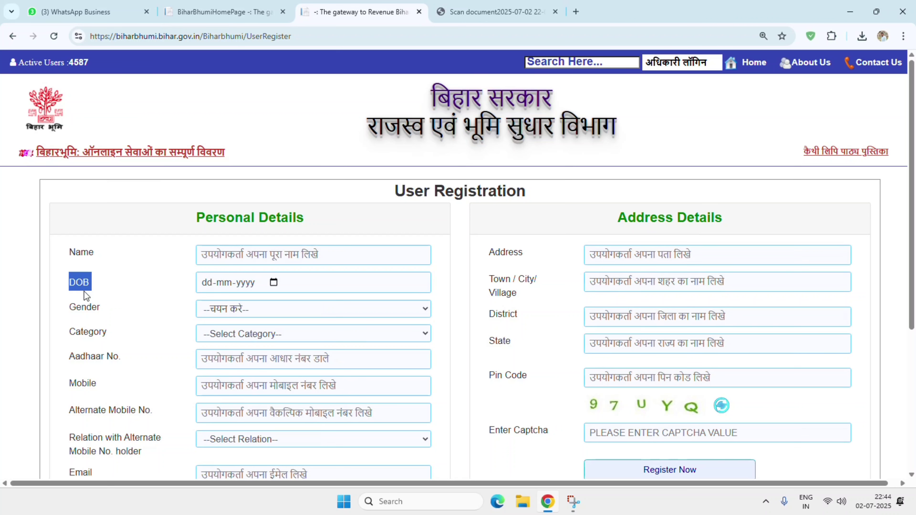
pyautogui.doubleClick(76, 307)
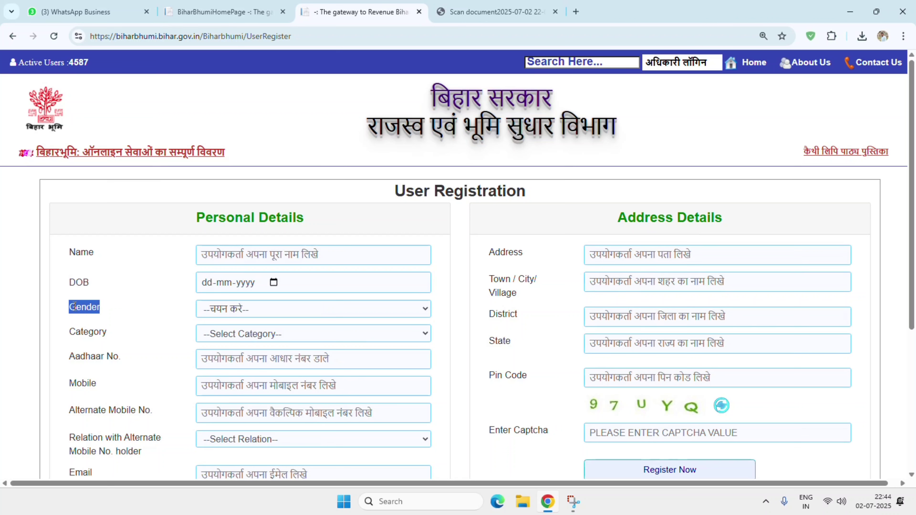
pyautogui.doubleClick(83, 326)
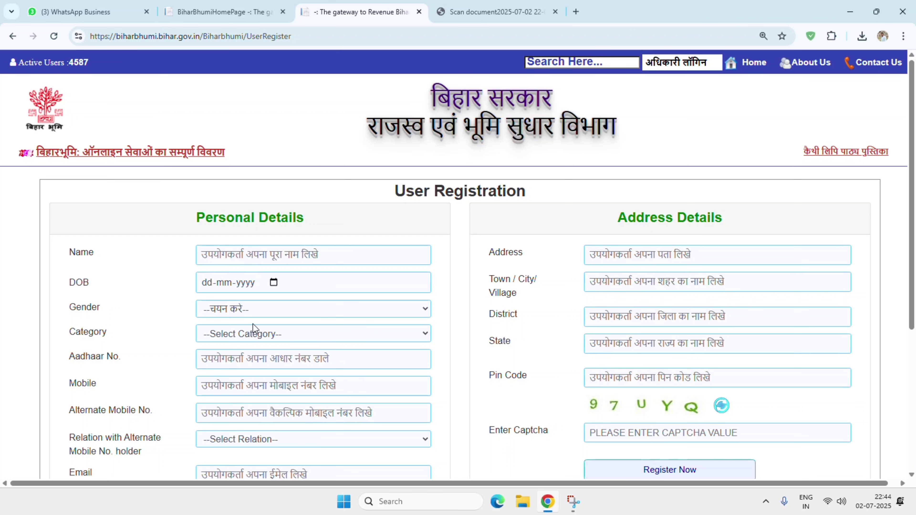
pyautogui.click(250, 331)
pyautogui.click(250, 331)
pyautogui.click(96, 345)
pyautogui.tripleClick(99, 356)
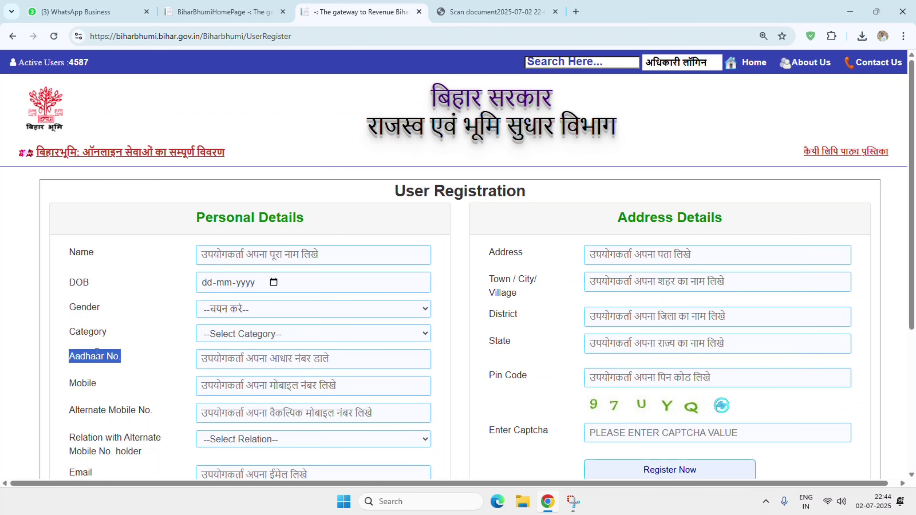
pyautogui.doubleClick(81, 383)
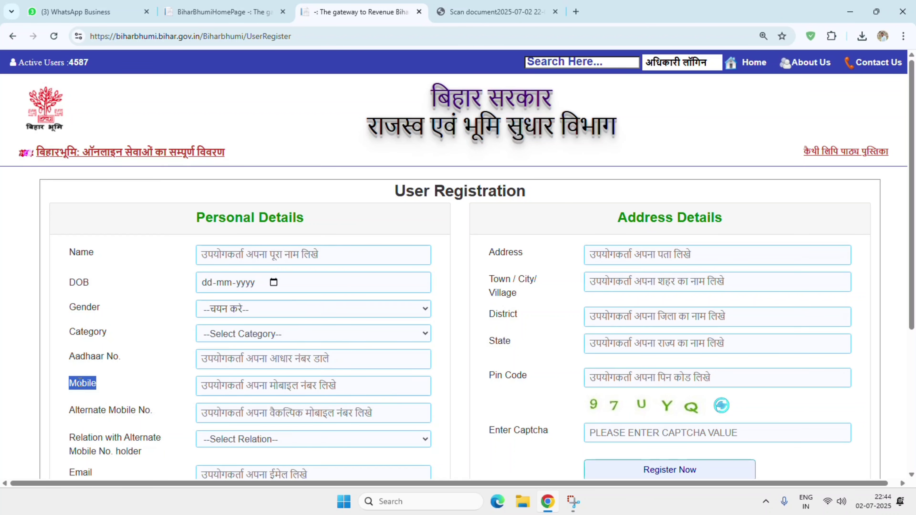
pyautogui.tripleClick(106, 410)
pyautogui.scroll(-3, 106, 411)
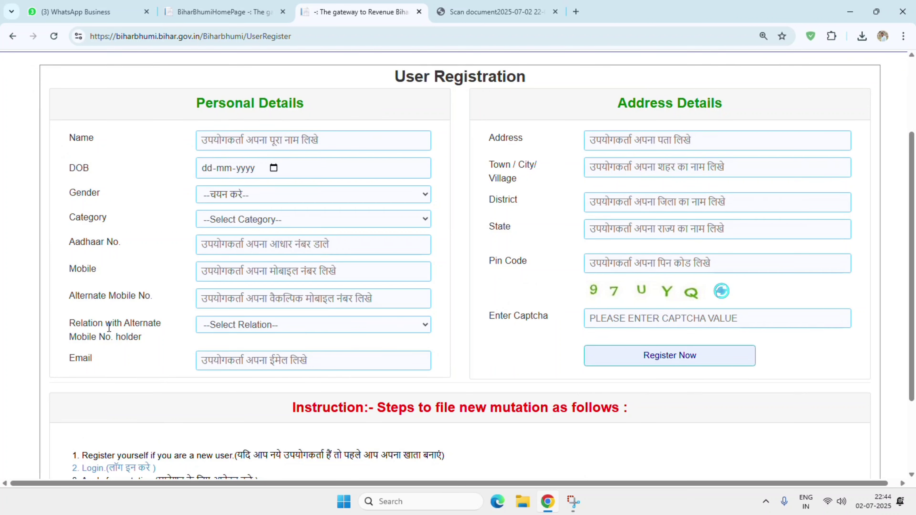
# - Set the relation with the alternate mobile holder to बेटा
pyautogui.tripleClick(164, 331)
pyautogui.click(239, 325)
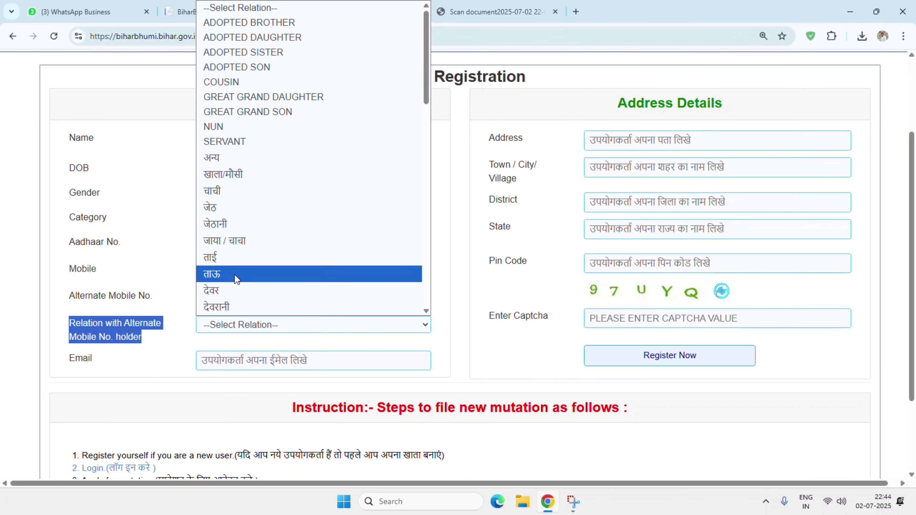
pyautogui.scroll(-5, 237, 280)
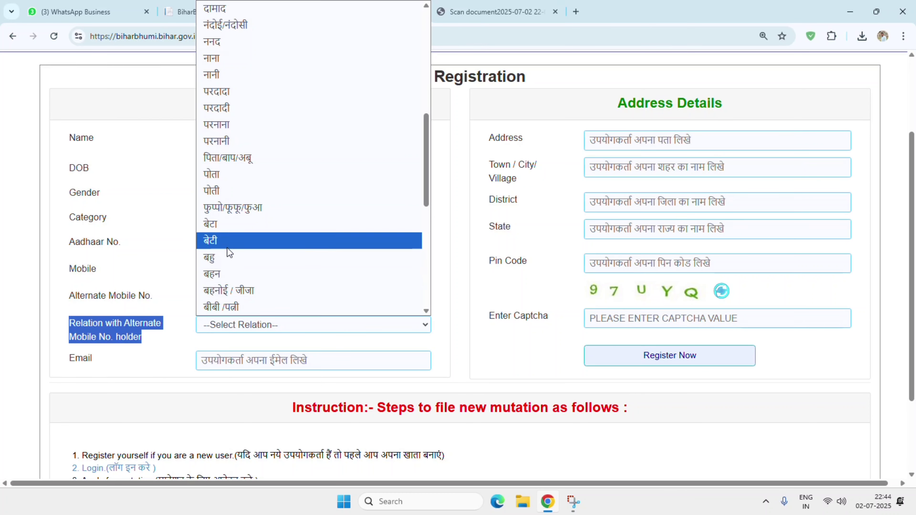
pyautogui.scroll(-1, 227, 249)
pyautogui.scroll(1, 233, 238)
pyautogui.click(233, 231)
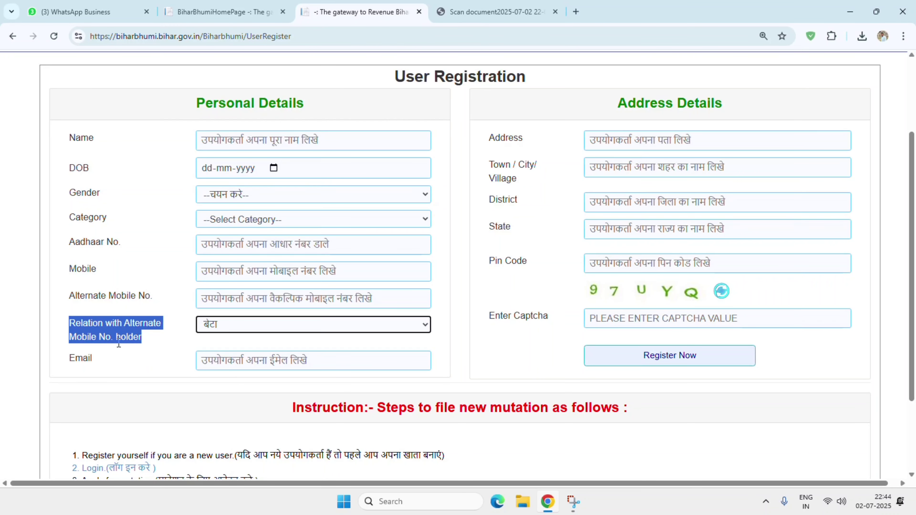
# - Go over the Email field and Address Details: Address, Town/City/Village, District, State, Pin Code
pyautogui.doubleClick(82, 357)
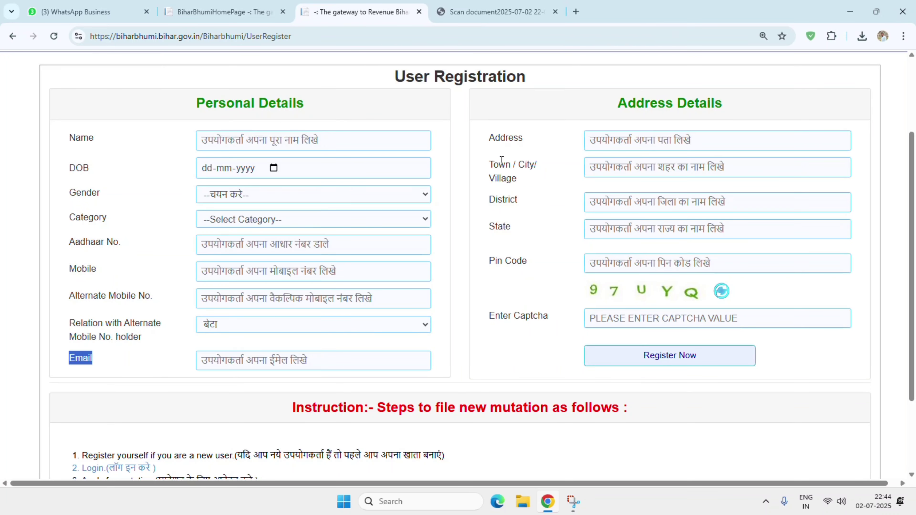
pyautogui.tripleClick(652, 104)
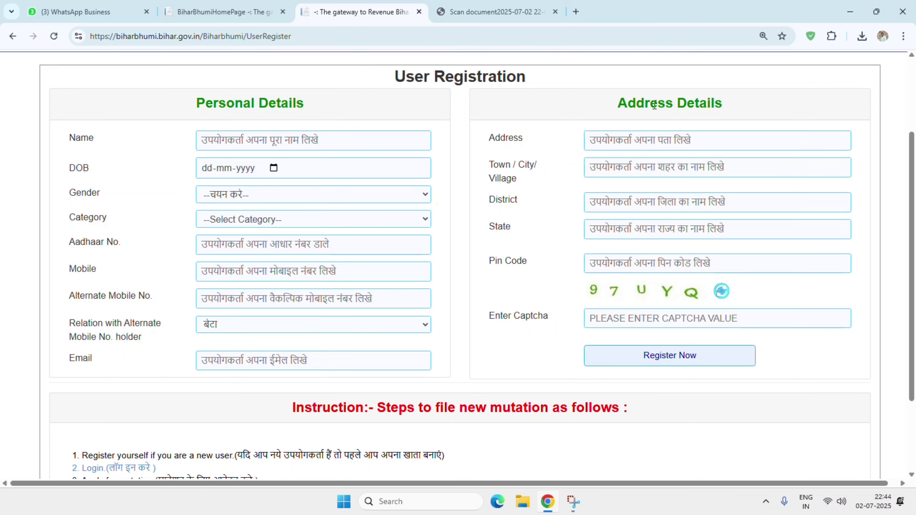
pyautogui.doubleClick(506, 139)
pyautogui.tripleClick(509, 176)
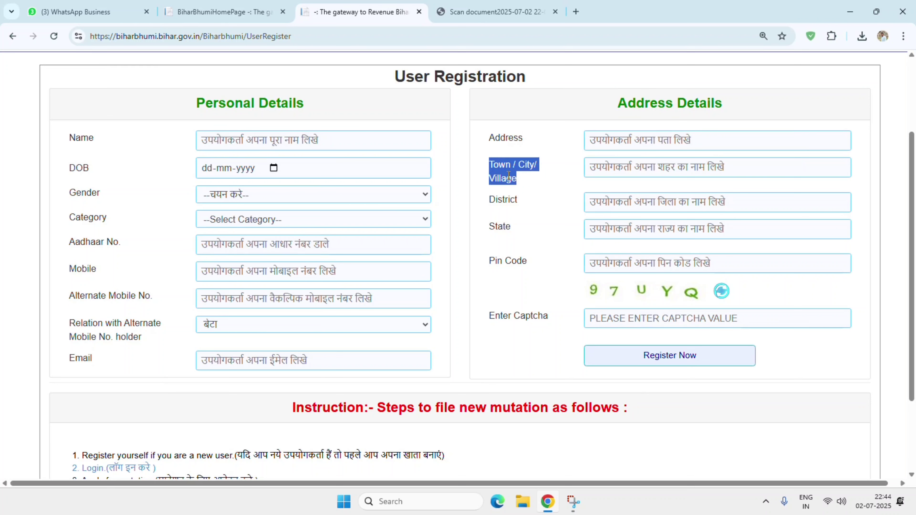
pyautogui.click(522, 171)
pyautogui.doubleClick(522, 171)
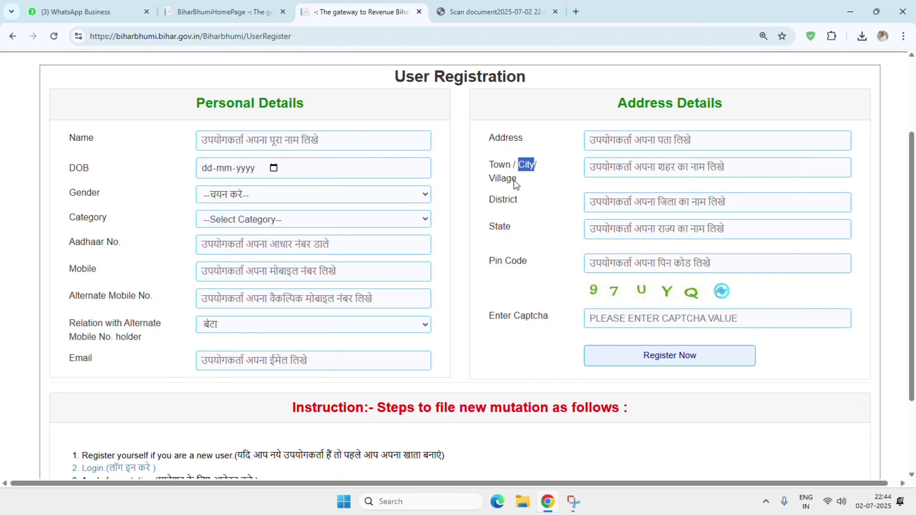
pyautogui.doubleClick(498, 201)
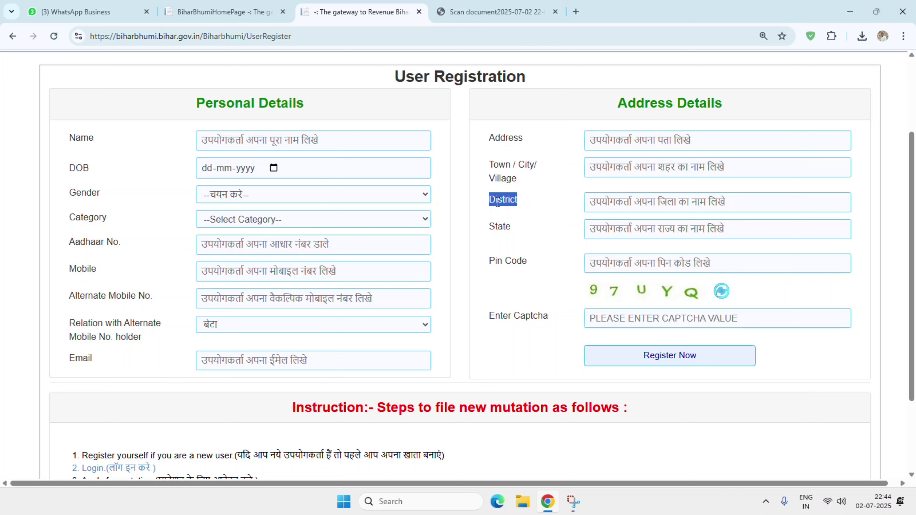
pyautogui.doubleClick(502, 228)
pyautogui.tripleClick(512, 260)
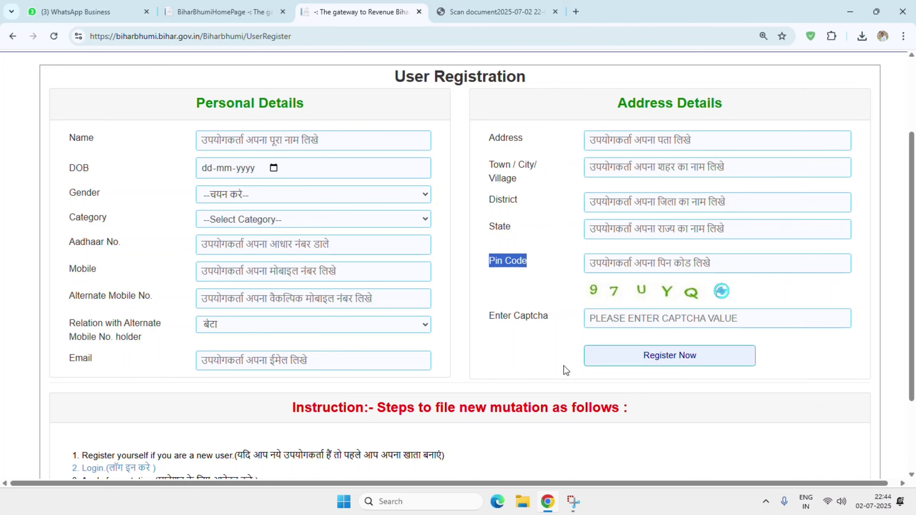
pyautogui.scroll(3, 448, 407)
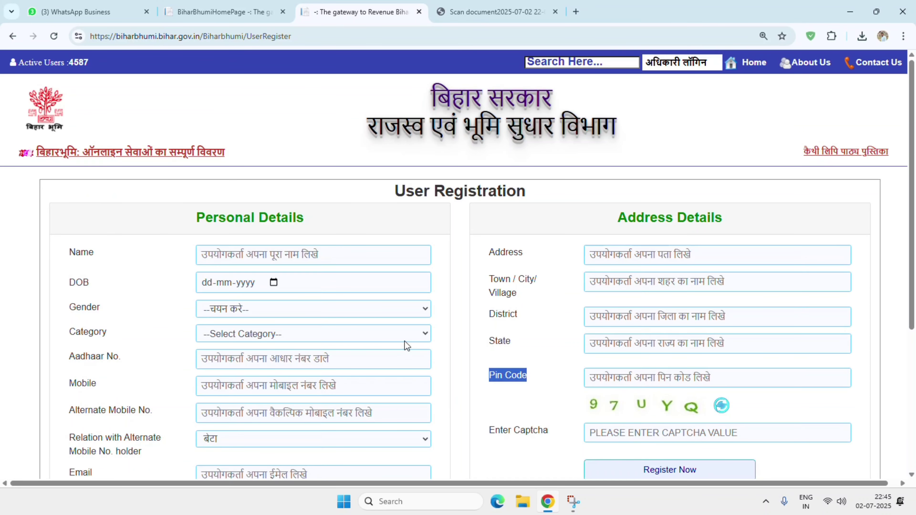
# - Back on the citizen login page, review Mobile No., Captcha and the OTP sent message
pyautogui.click(14, 37)
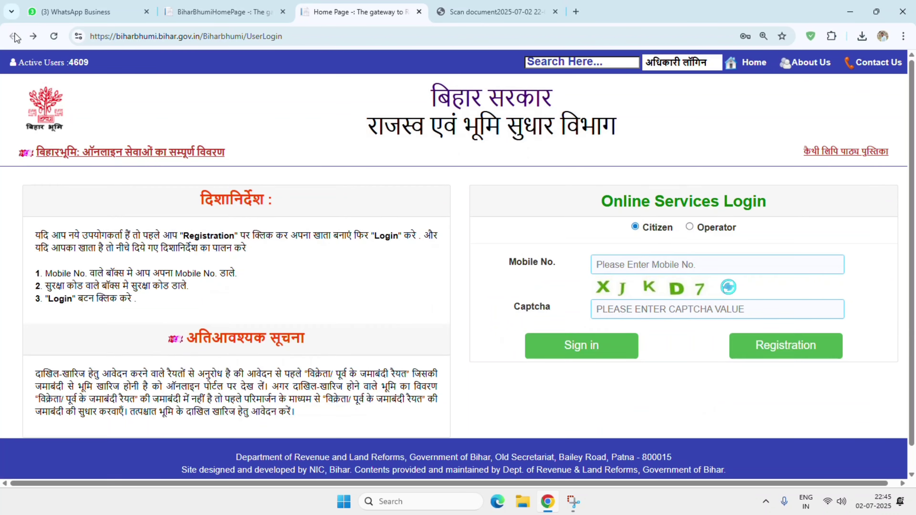
pyautogui.tripleClick(537, 266)
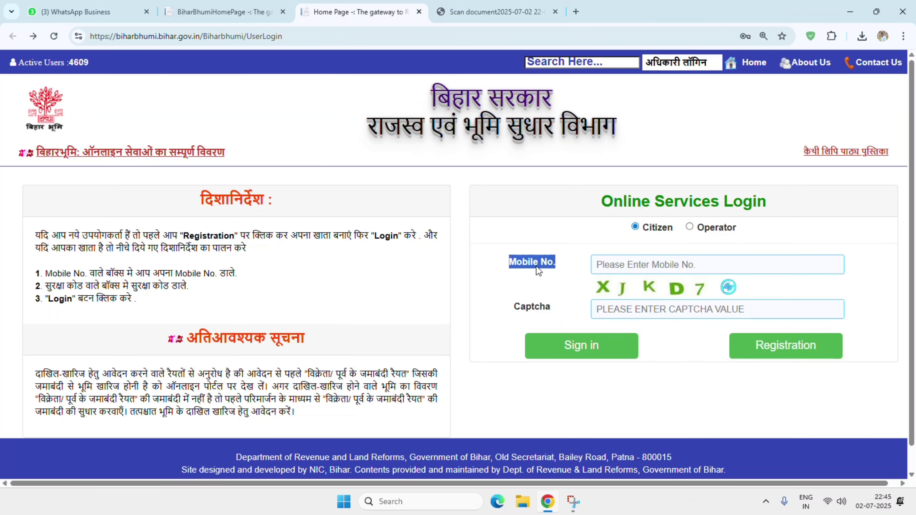
pyautogui.doubleClick(529, 305)
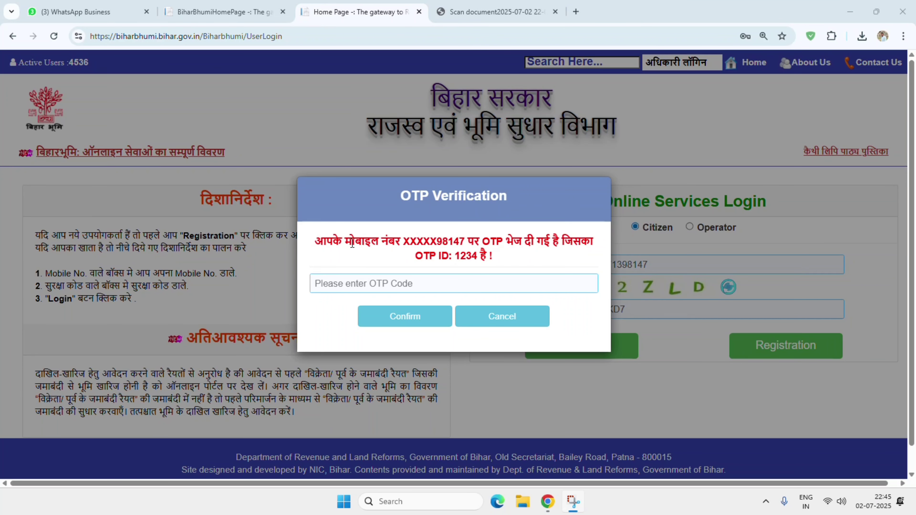
pyautogui.doubleClick(397, 240)
pyautogui.tripleClick(414, 239)
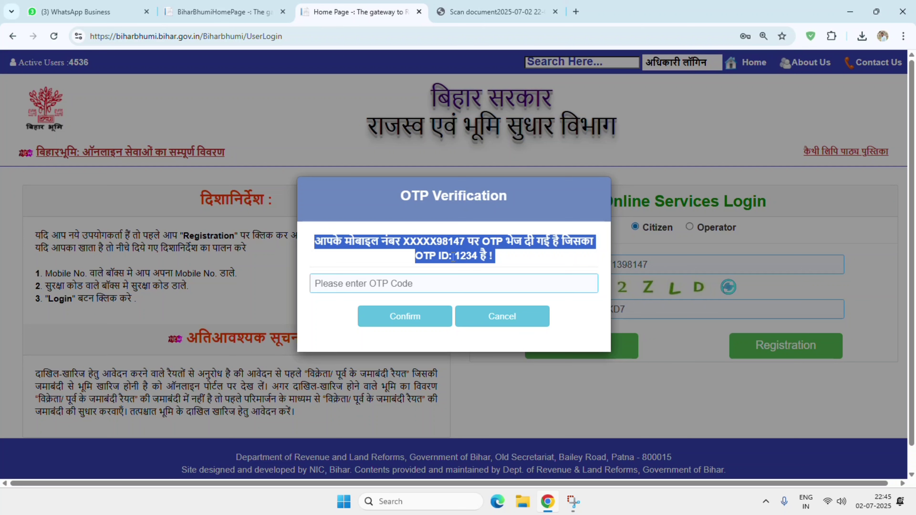
# - Enter the received OTP in the OTP Code field, replacing the first mistyped attempt
pyautogui.click(413, 281)
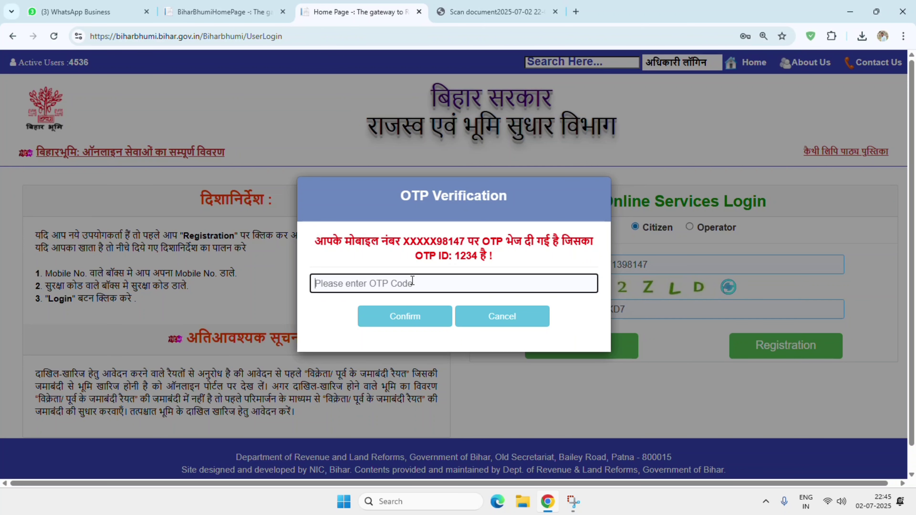
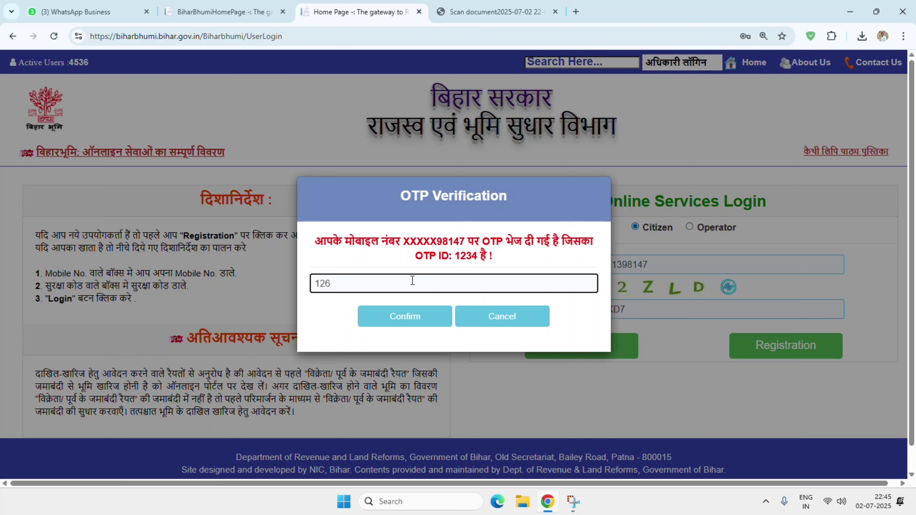
pyautogui.hotkey('ctrl', 'a')
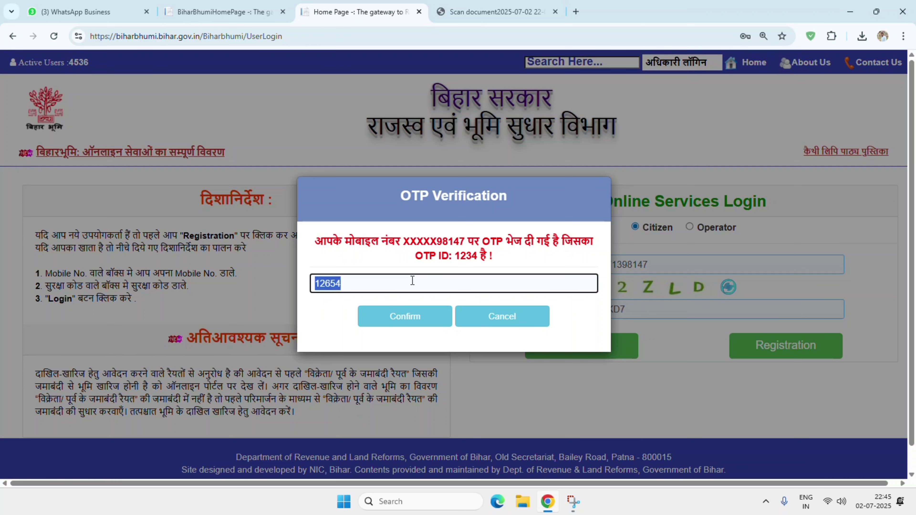
# - Confirm the OTP to reach the dashboard and note the no-fee mutation message
pyautogui.click(400, 325)
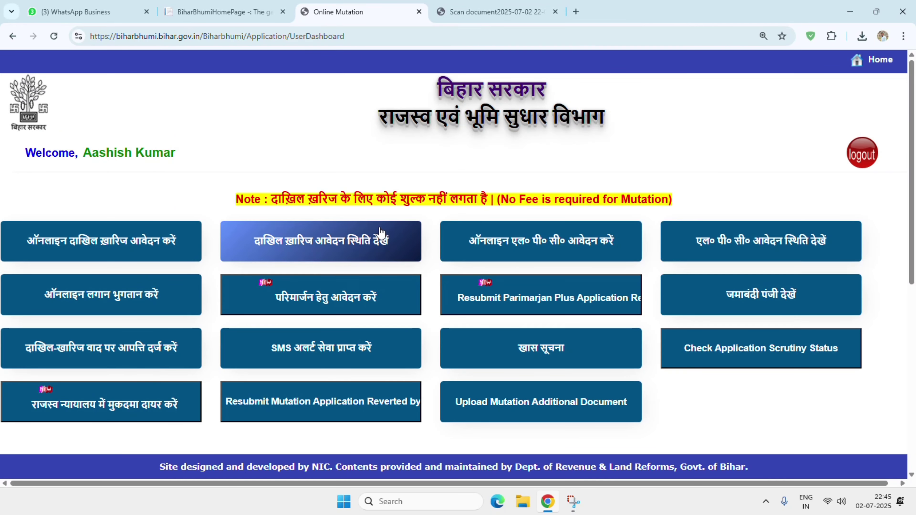
pyautogui.tripleClick(360, 202)
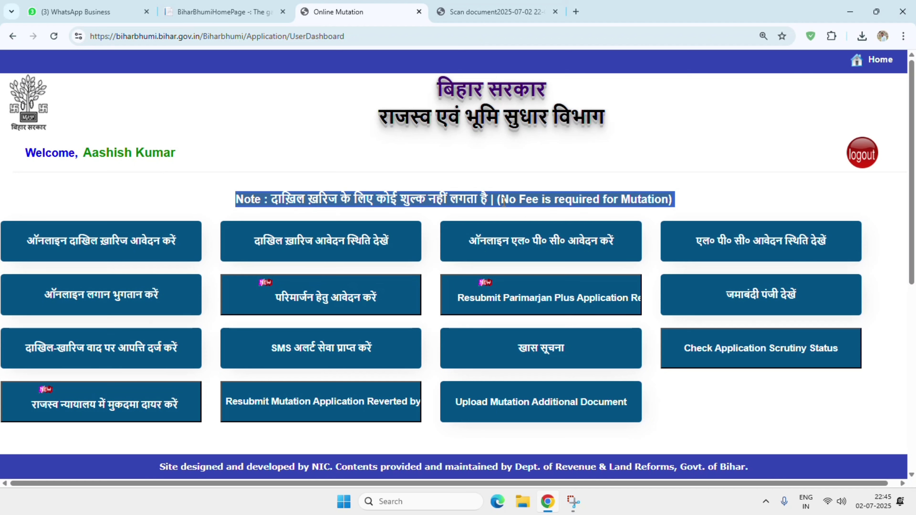
pyautogui.tripleClick(527, 195)
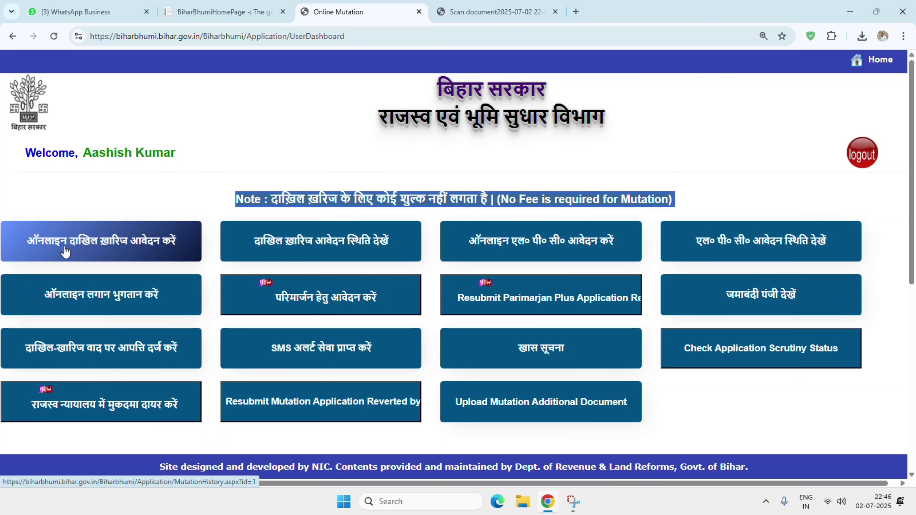
# - Open the online mutation application and go over the district Vaishali and circle SahdaiBuzurg selection
pyautogui.click(133, 245)
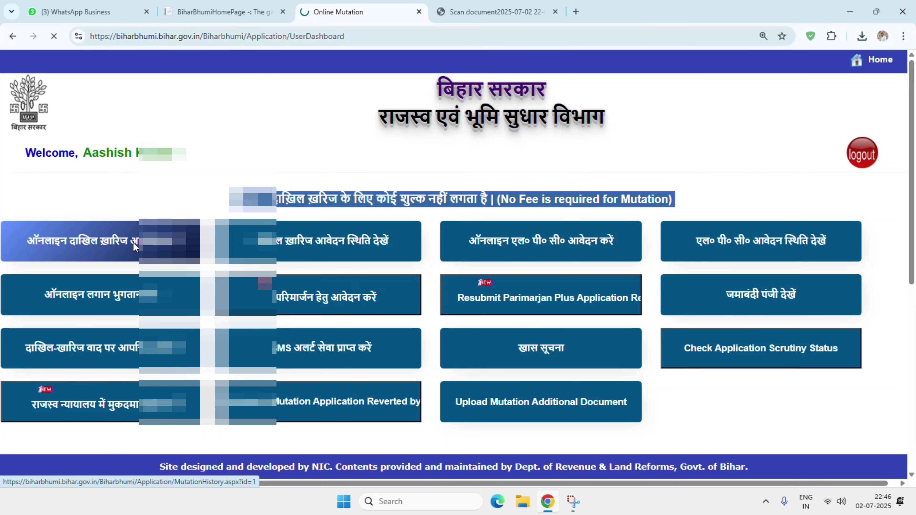
pyautogui.scroll(-6, 458, 267)
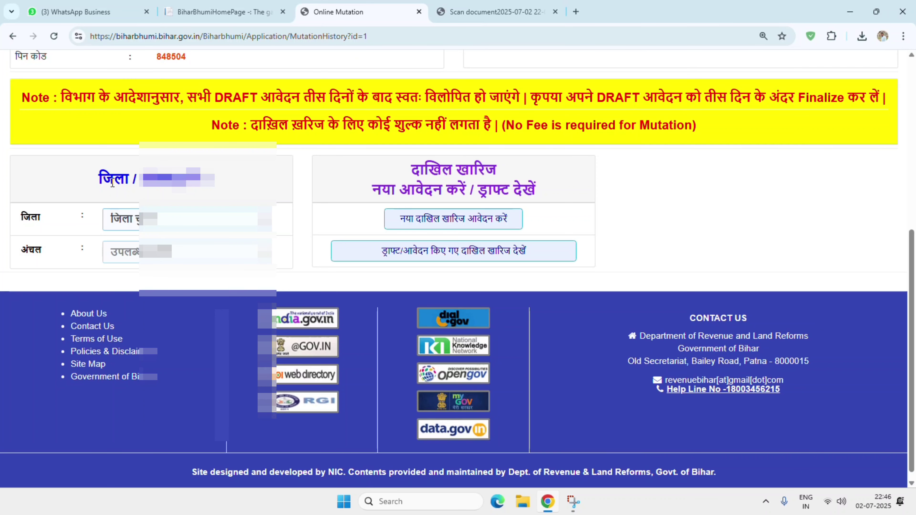
pyautogui.tripleClick(120, 181)
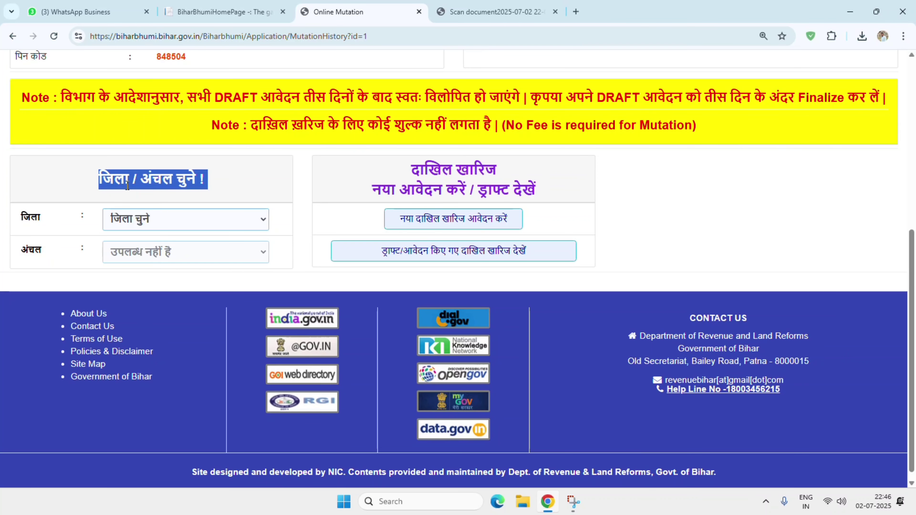
pyautogui.doubleClick(30, 250)
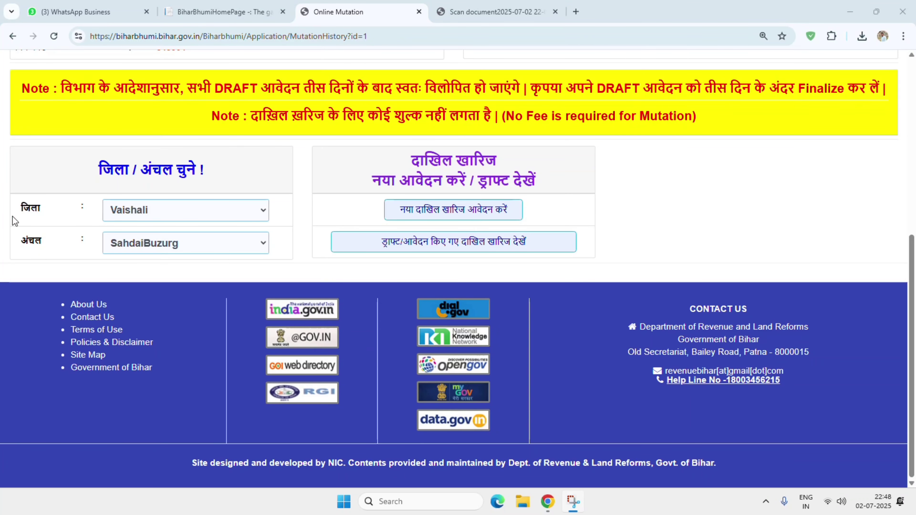
pyautogui.doubleClick(23, 212)
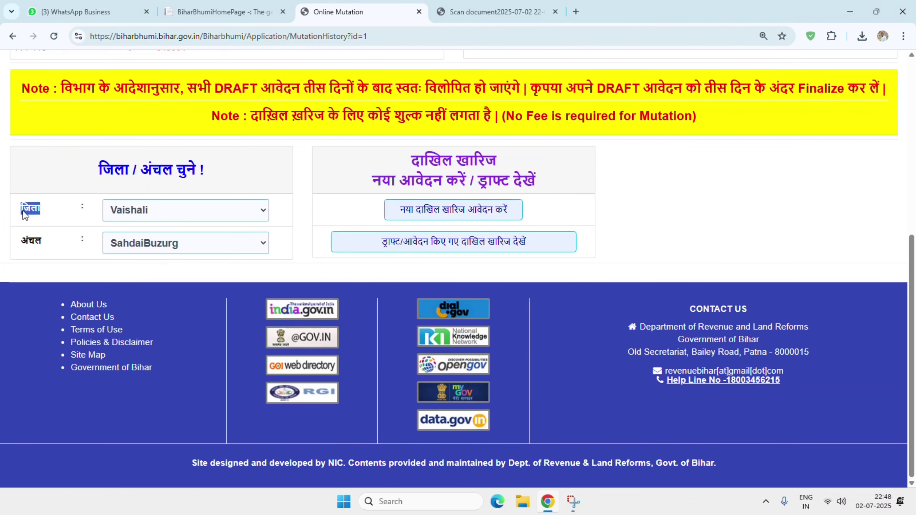
pyautogui.doubleClick(27, 241)
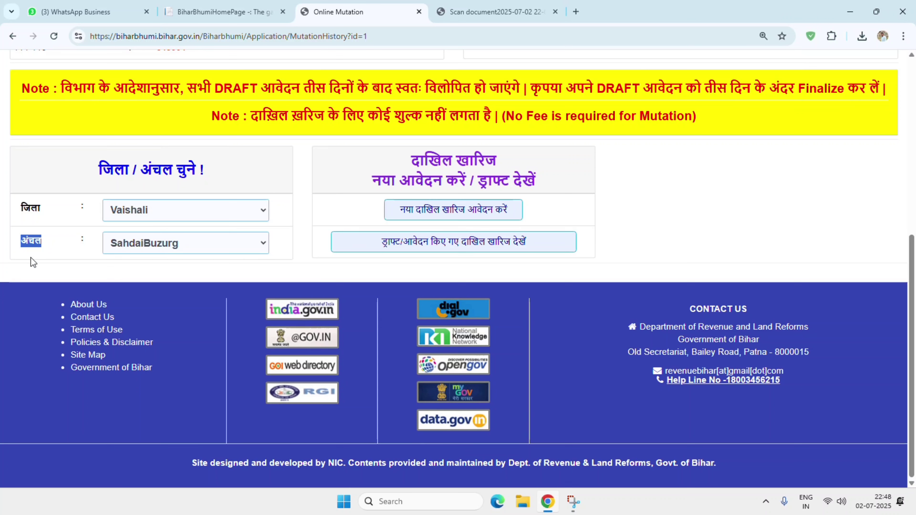
pyautogui.doubleClick(22, 211)
pyautogui.doubleClick(29, 239)
# - Start a new mutation application and choose the second applicant type
pyautogui.click(439, 217)
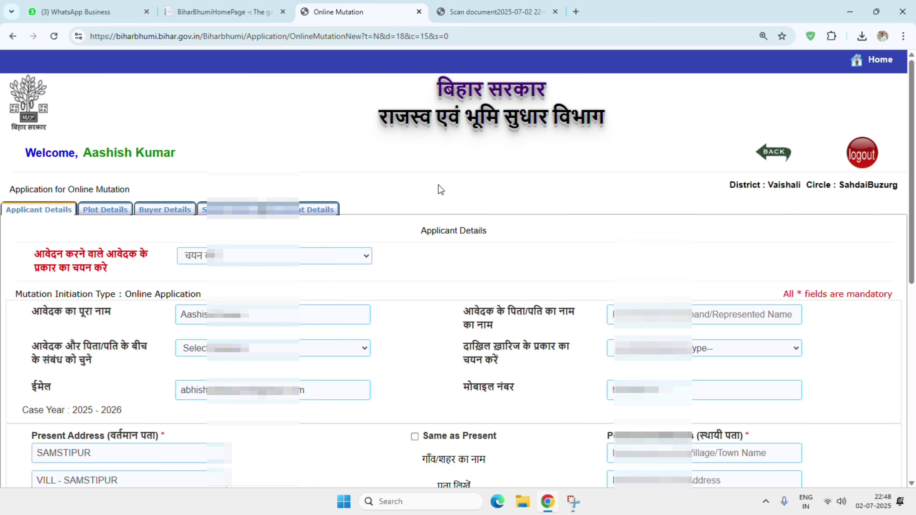
pyautogui.scroll(-2, 439, 189)
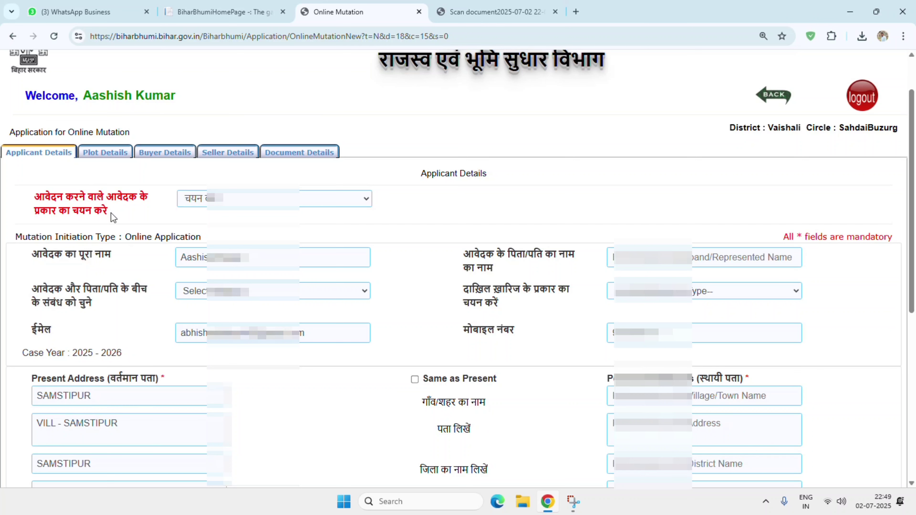
pyautogui.moveTo(102, 214); pyautogui.dragTo(36, 198)
pyautogui.click(68, 201)
pyautogui.tripleClick(68, 200)
pyautogui.click(219, 203)
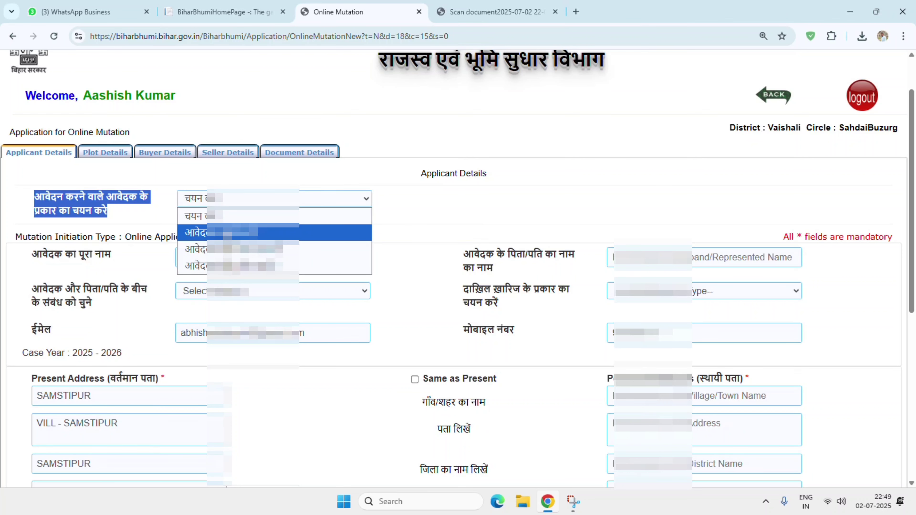
pyautogui.click(219, 233)
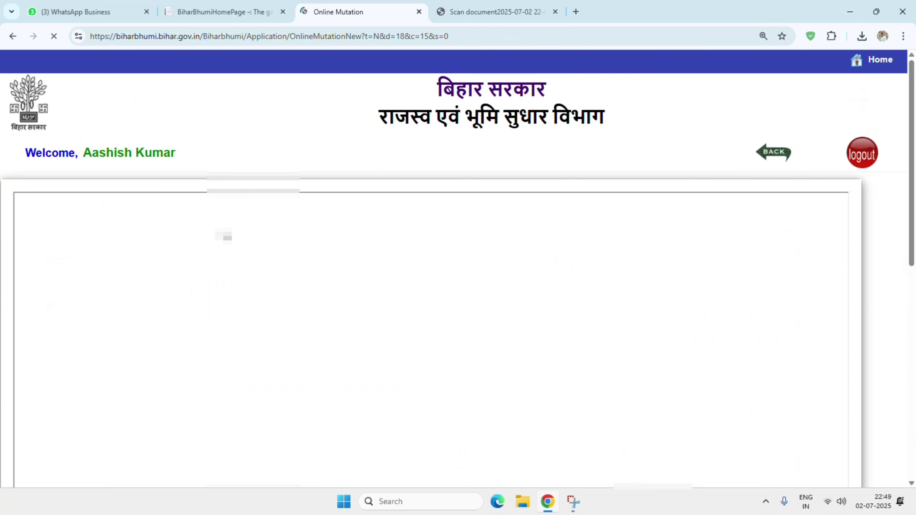
# - Delete the prefilled applicant full name and review the father/husband name field
pyautogui.moveTo(46, 254); pyautogui.dragTo(110, 254)
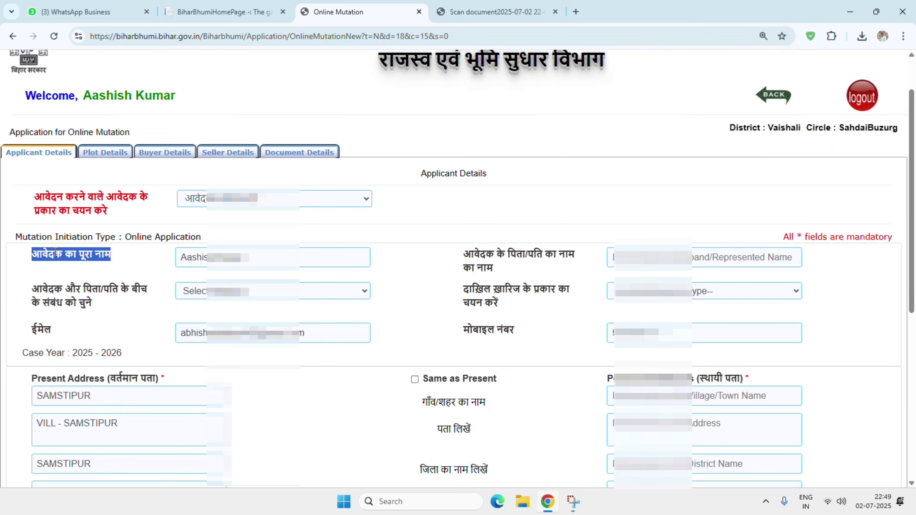
pyautogui.click(85, 253)
pyautogui.press('BackSpace')
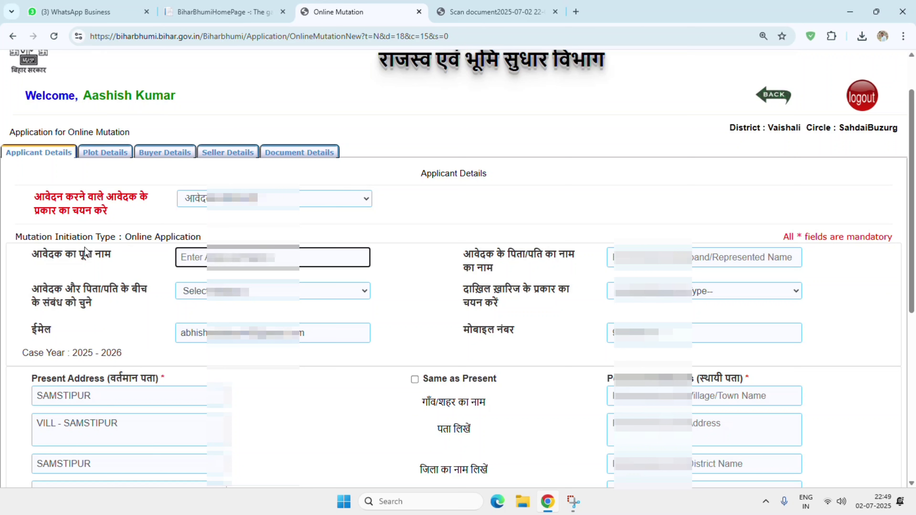
pyautogui.tripleClick(64, 254)
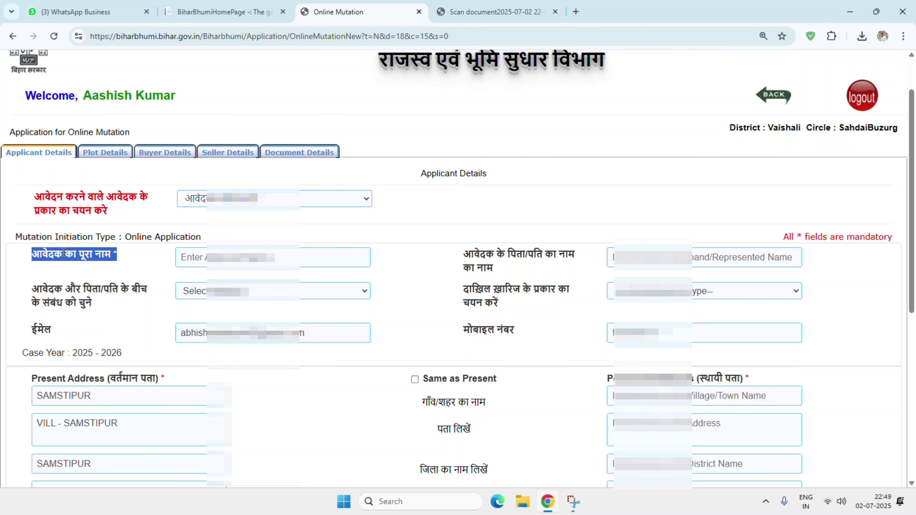
pyautogui.click(64, 253)
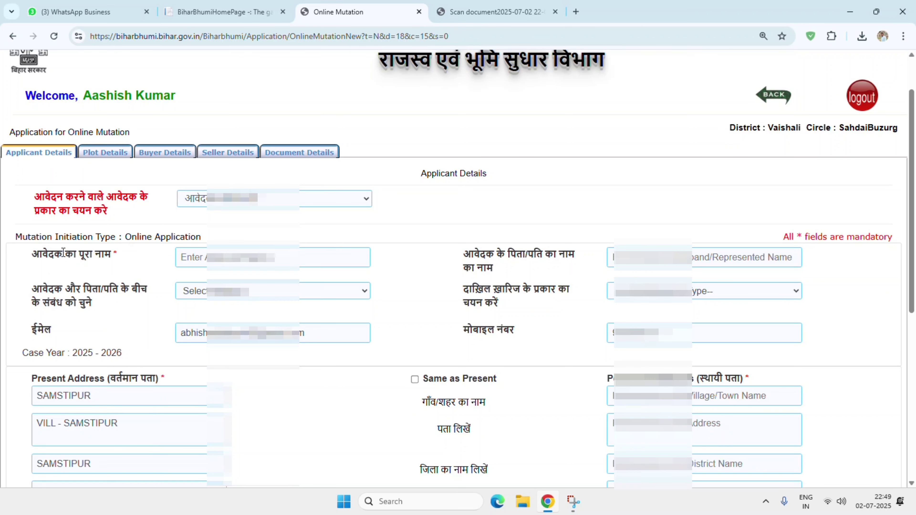
pyautogui.tripleClick(64, 254)
pyautogui.tripleClick(555, 258)
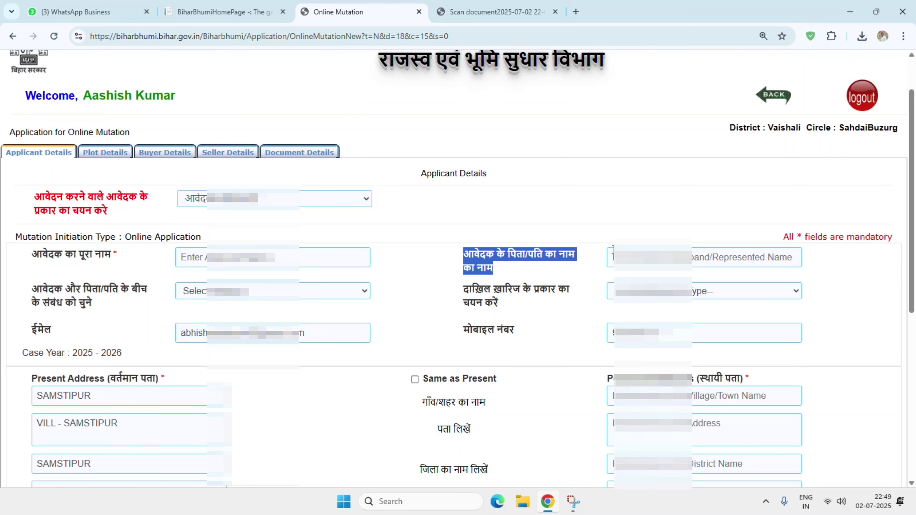
pyautogui.click(64, 302)
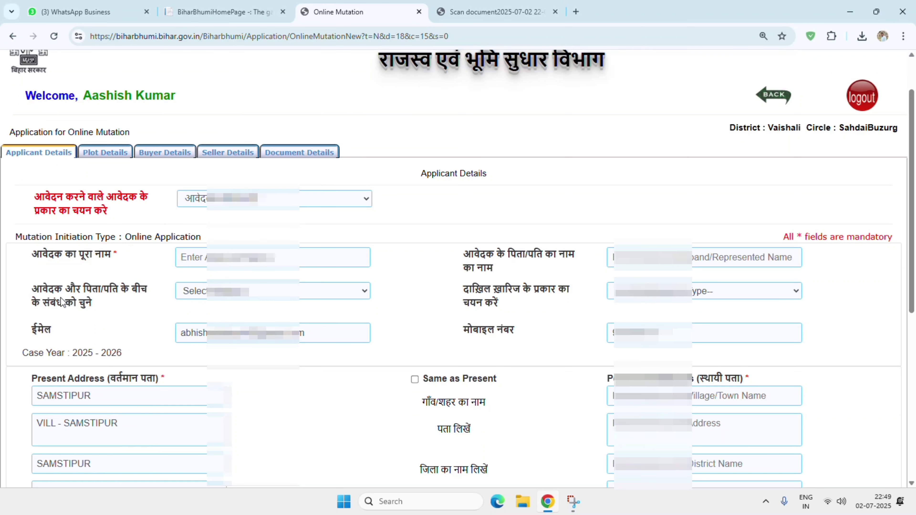
# - Set the applicant's relation to Husband
pyautogui.click(273, 291)
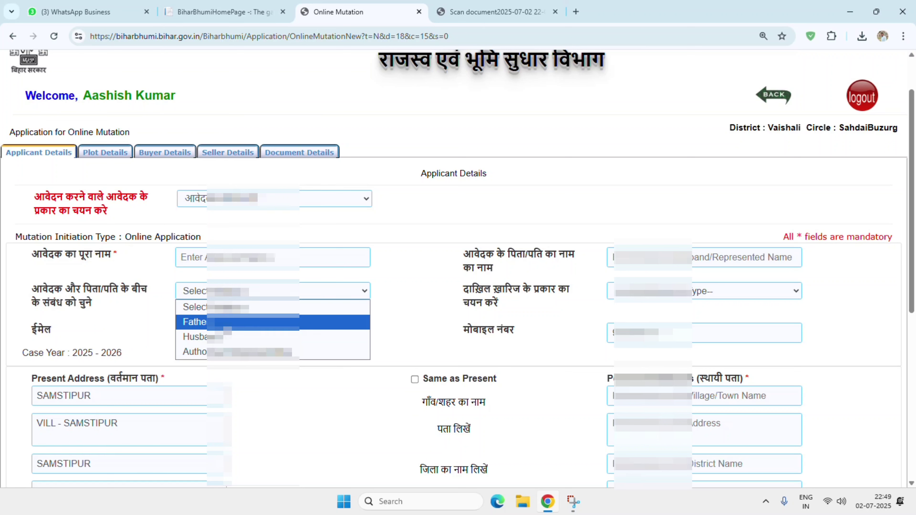
pyautogui.press('Return')
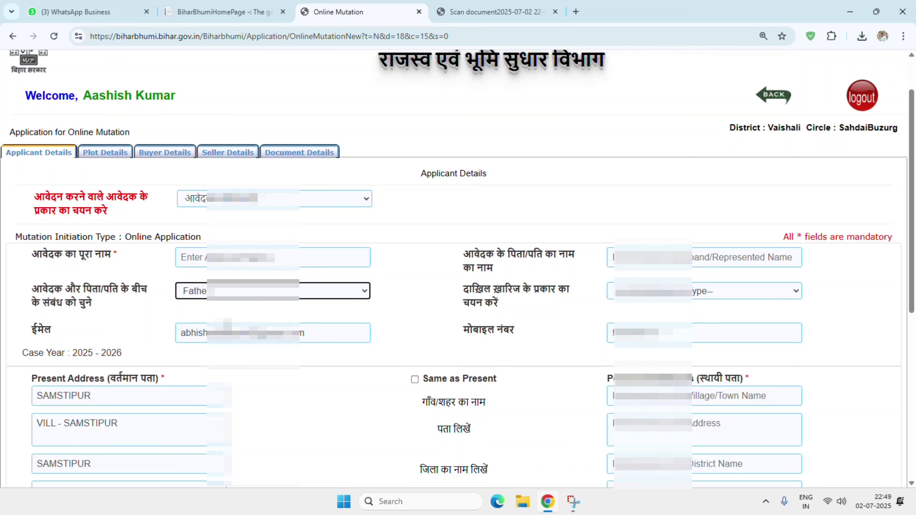
pyautogui.click(204, 291)
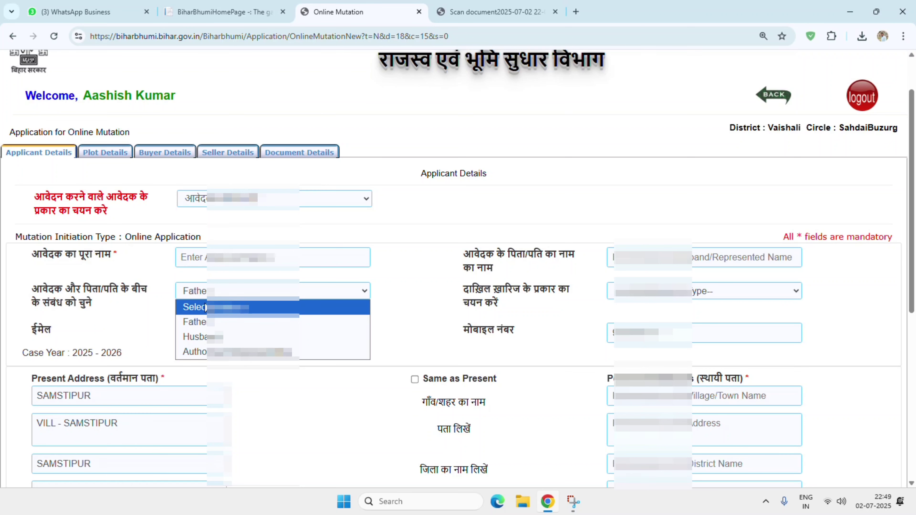
pyautogui.click(204, 337)
# - Choose Sale/Purchase as the mutation type
pyautogui.tripleClick(494, 303)
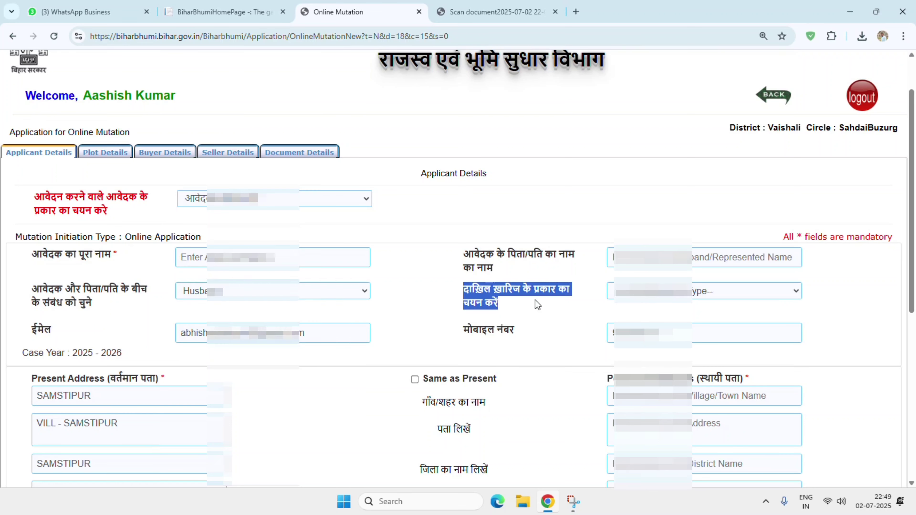
pyautogui.click(630, 293)
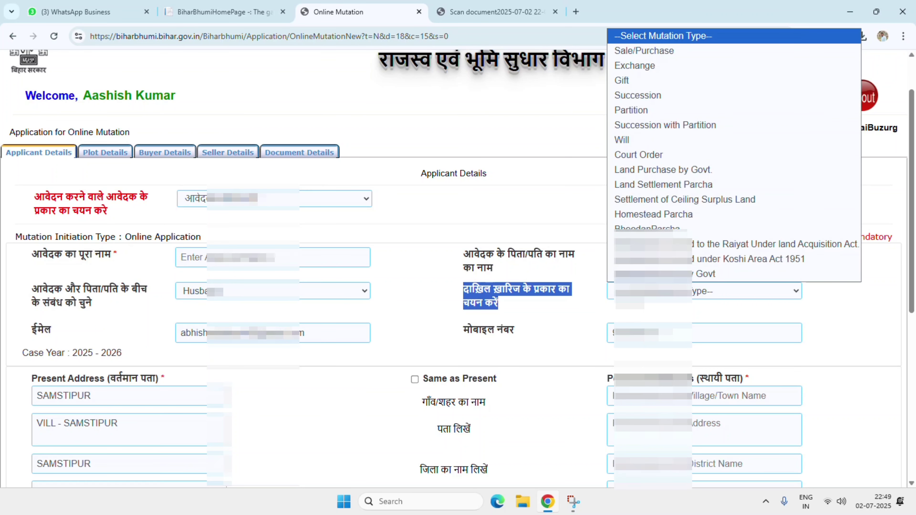
pyautogui.press('Down')
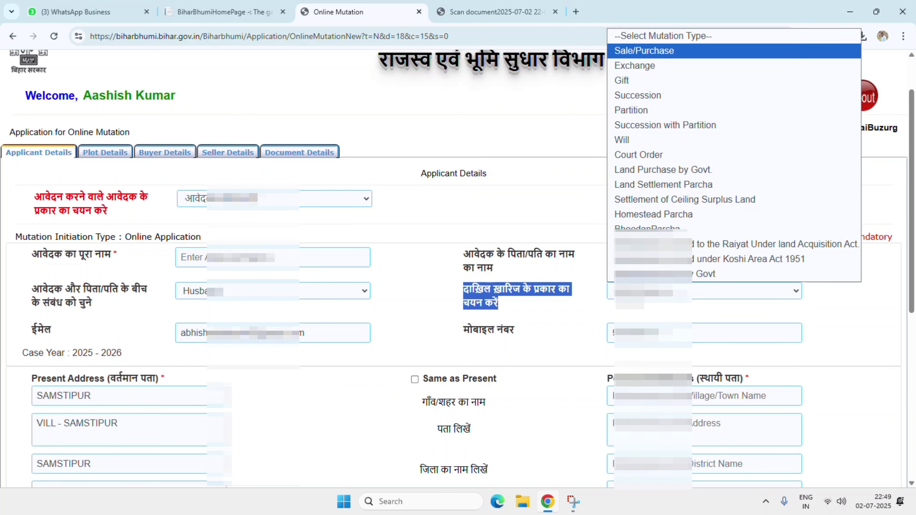
pyautogui.press('Return')
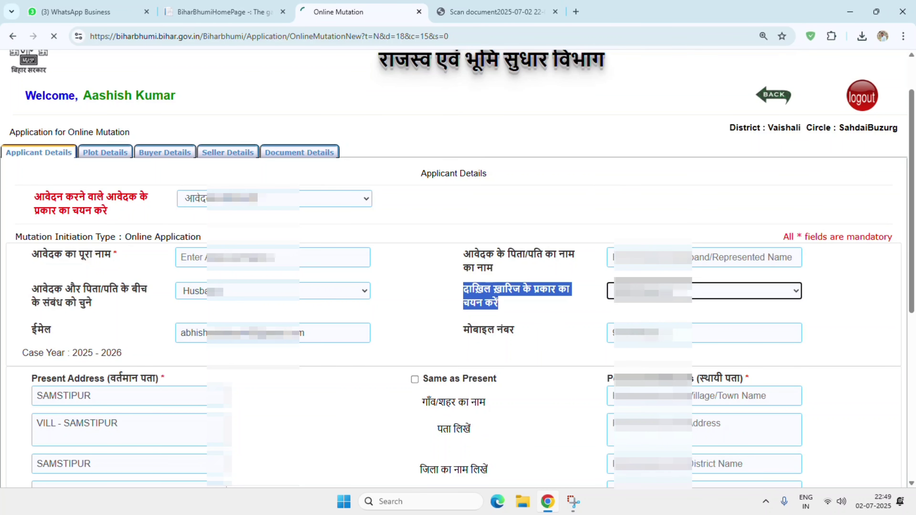
pyautogui.press('Tab')
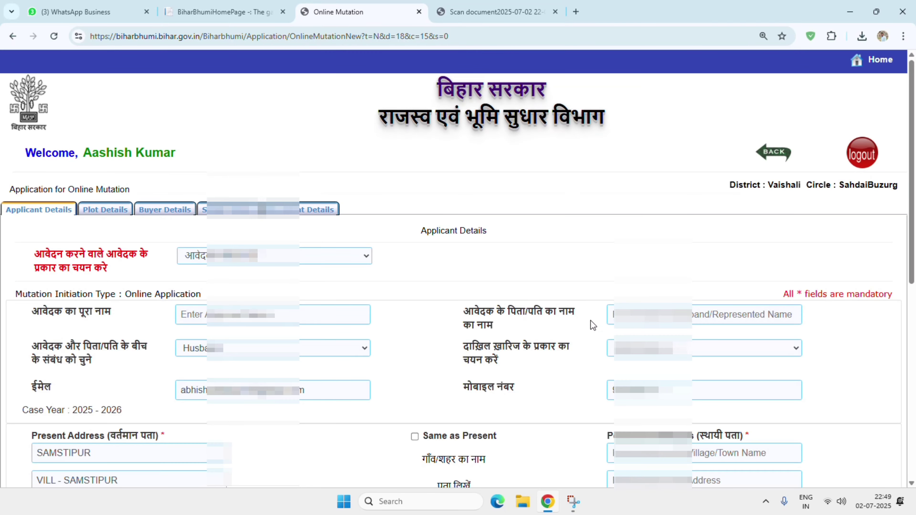
# - Clear the prefilled mobile number and email address
pyautogui.press('Tab')
pyautogui.press('BackSpace')
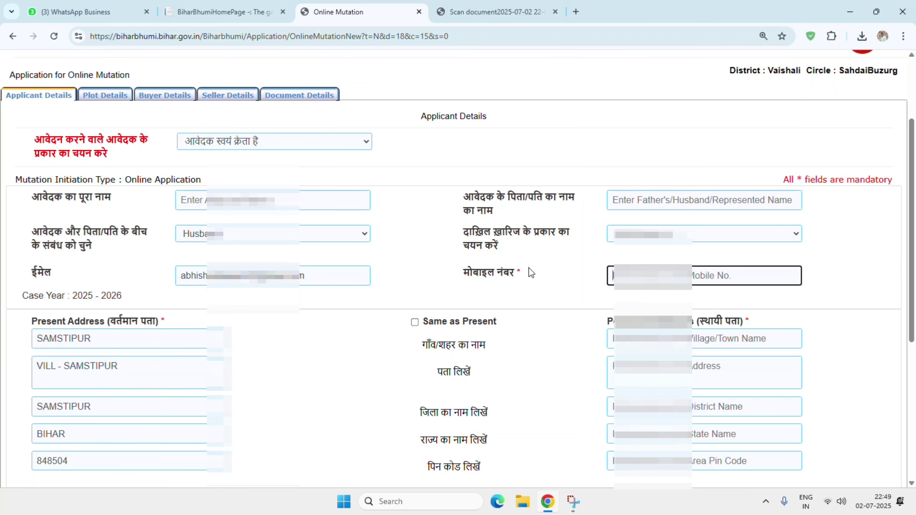
pyautogui.click(328, 274)
pyautogui.hotkey('ctrl', 'a')
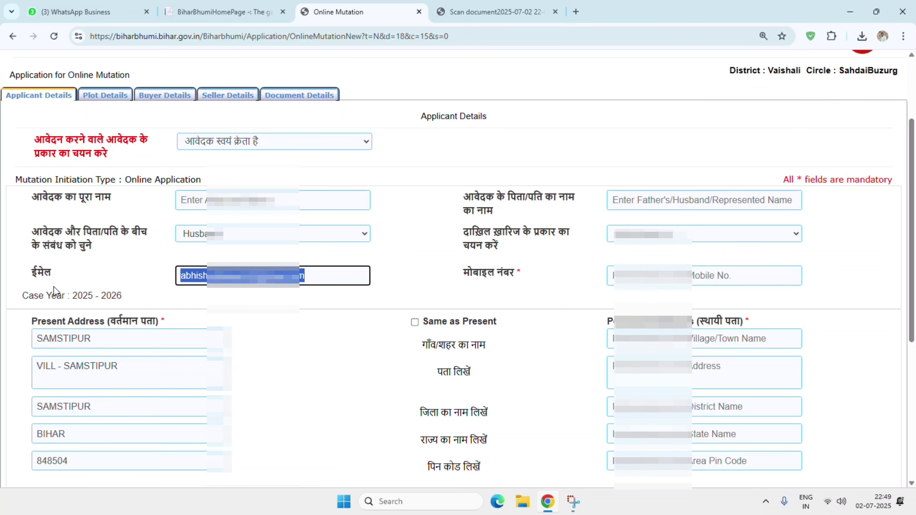
pyautogui.press('BackSpace')
pyautogui.tripleClick(477, 274)
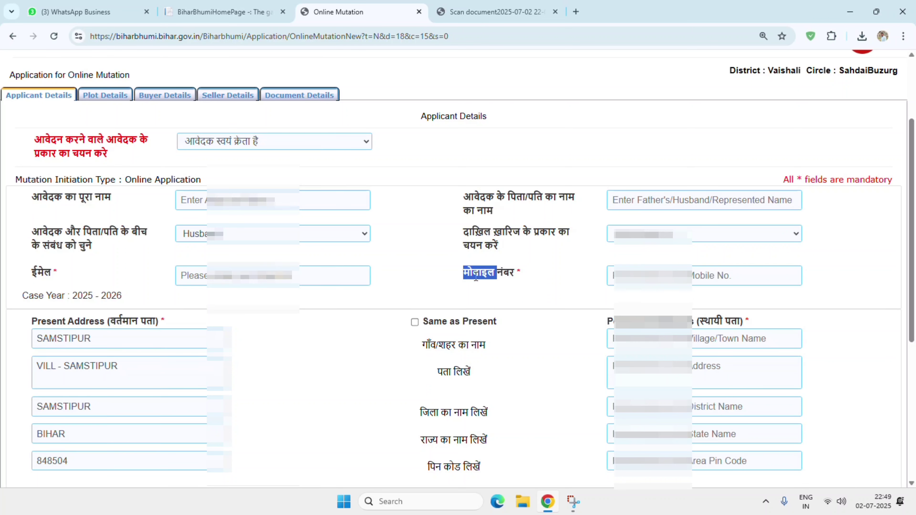
# - Delete the village name SAMSTIPUR from the Present Address block
pyautogui.click(113, 330)
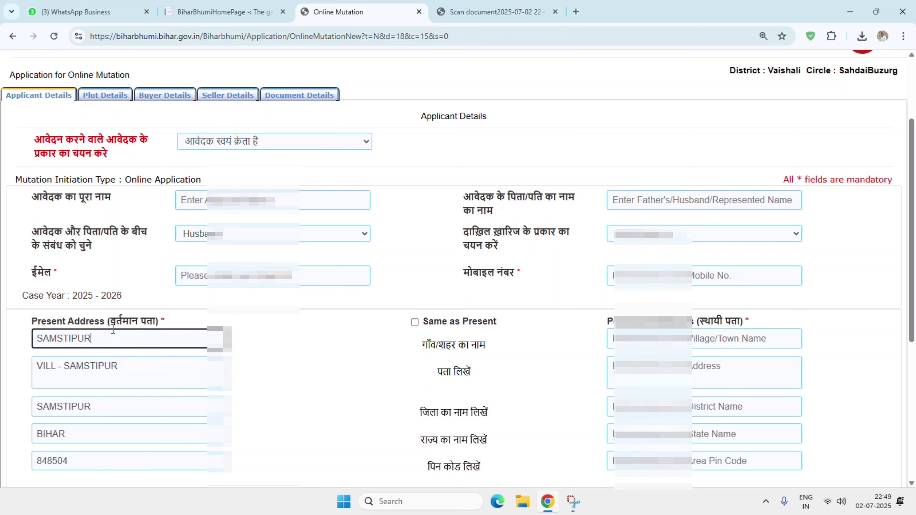
pyautogui.hotkey('ctrl', 'a')
pyautogui.doubleClick(123, 322)
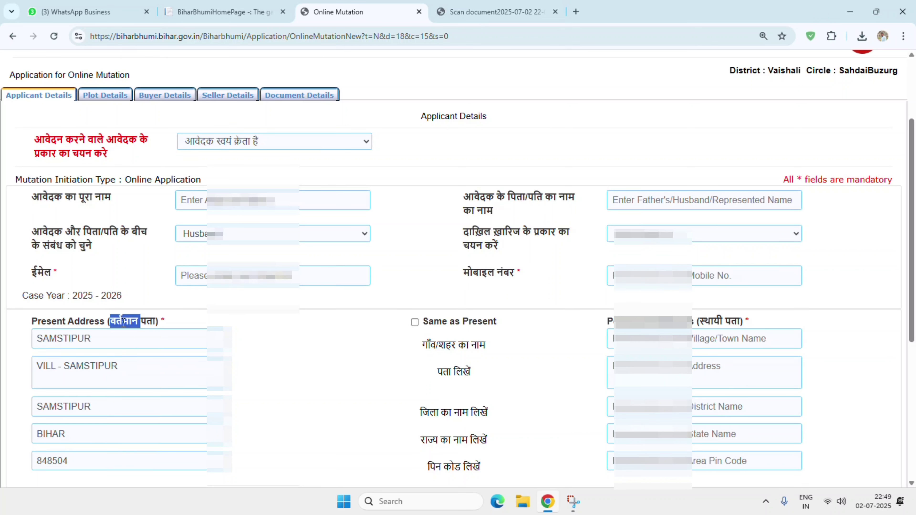
pyautogui.tripleClick(123, 322)
pyautogui.click(123, 337)
pyautogui.hotkey('ctrl', 'a')
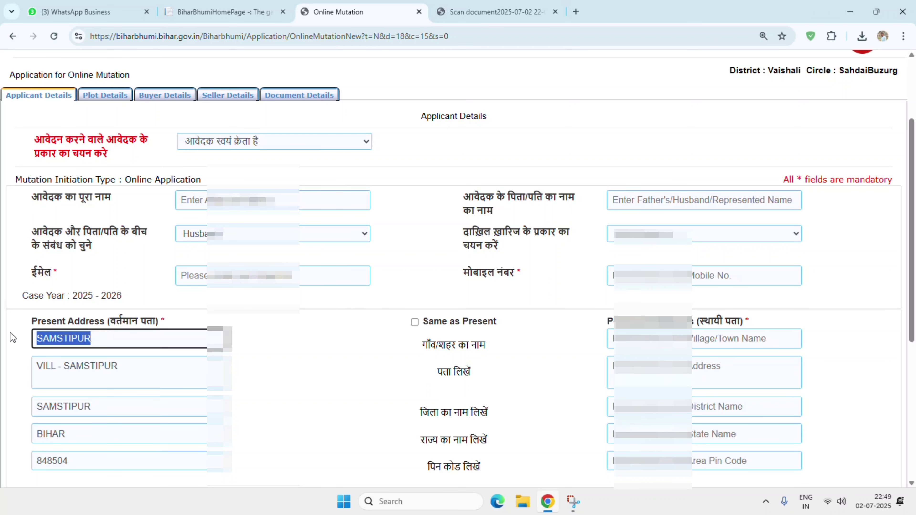
pyautogui.press('BackSpace')
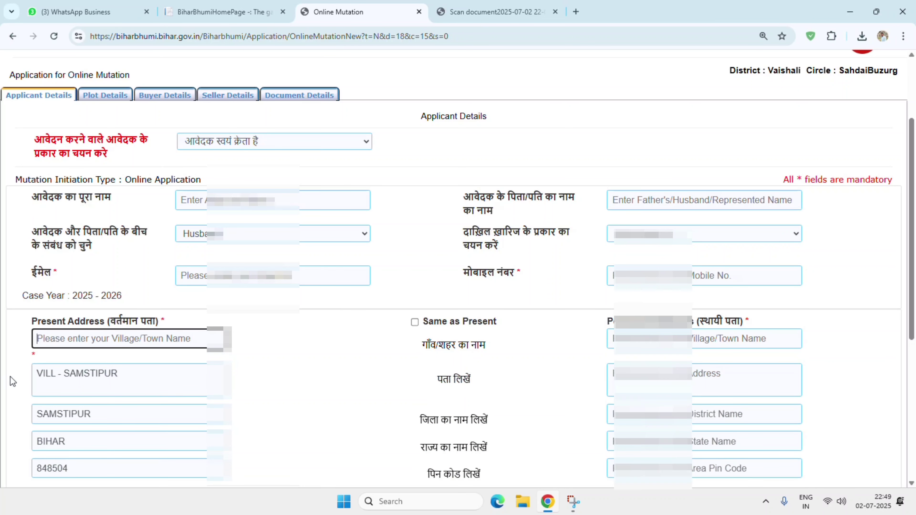
# - Empty the present address box and dismiss the saved address suggestions
pyautogui.click(109, 374)
pyautogui.hotkey('ctrl', 'a')
pyautogui.press('BackSpace')
pyautogui.click(100, 379)
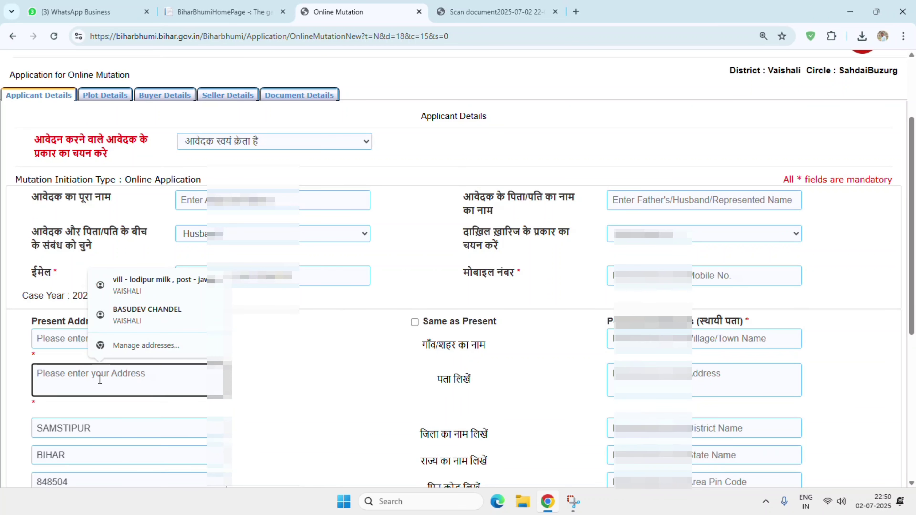
pyautogui.click(346, 385)
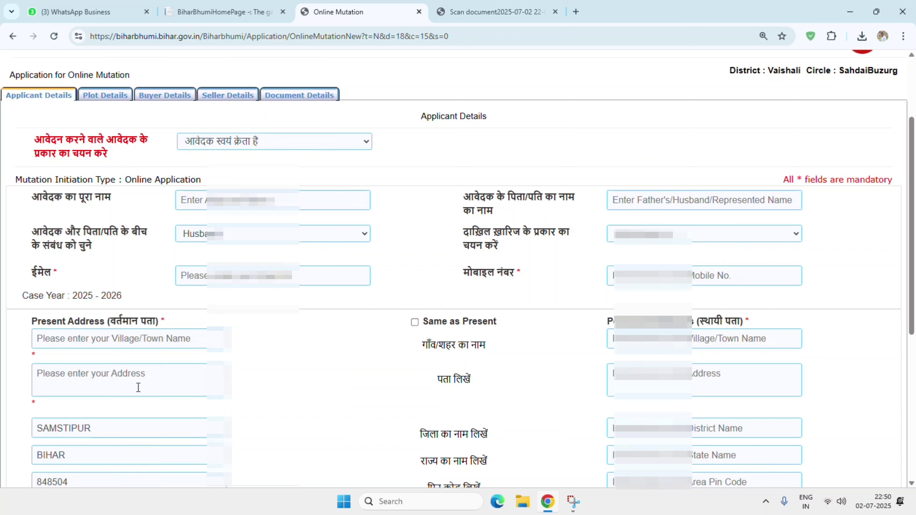
# - Clear district SAMSTIPUR, state BIHAR and pin code 848504 from Present Address
pyautogui.moveTo(110, 436); pyautogui.dragTo(10, 446)
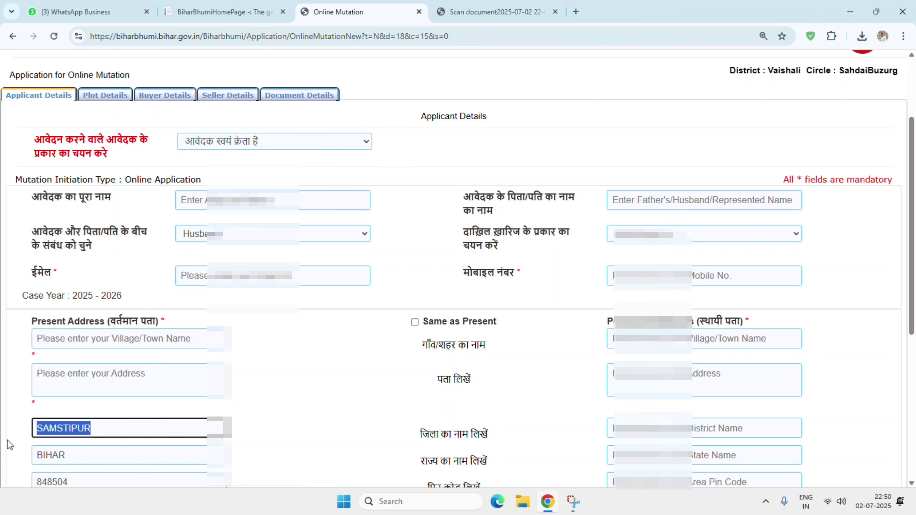
pyautogui.press('BackSpace')
pyautogui.scroll(-1, 82, 434)
pyautogui.press('Tab')
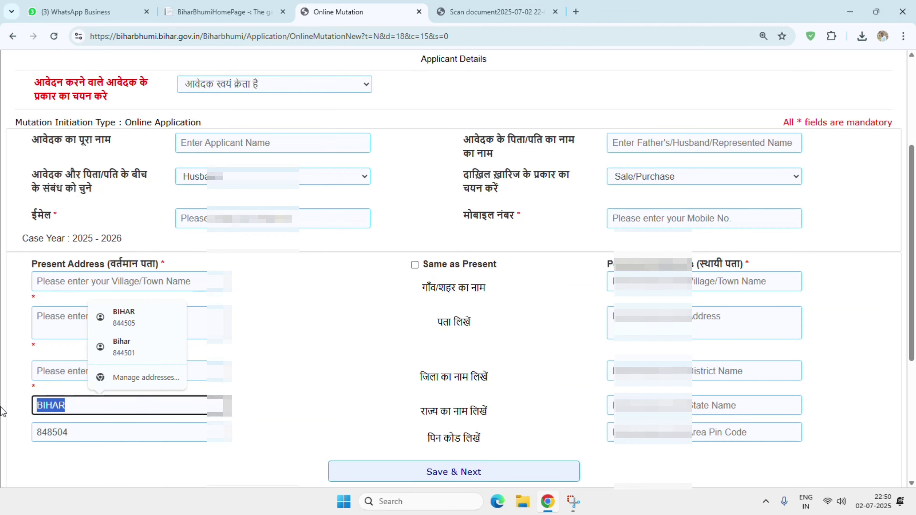
pyautogui.press('BackSpace')
pyautogui.click(168, 430)
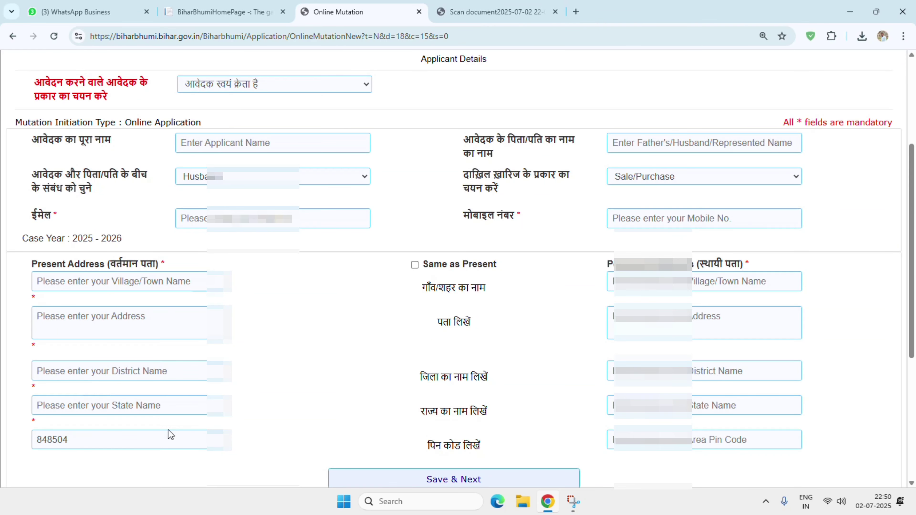
pyautogui.click(168, 431)
pyautogui.hotkey('ctrl', 'a')
pyautogui.press('BackSpace')
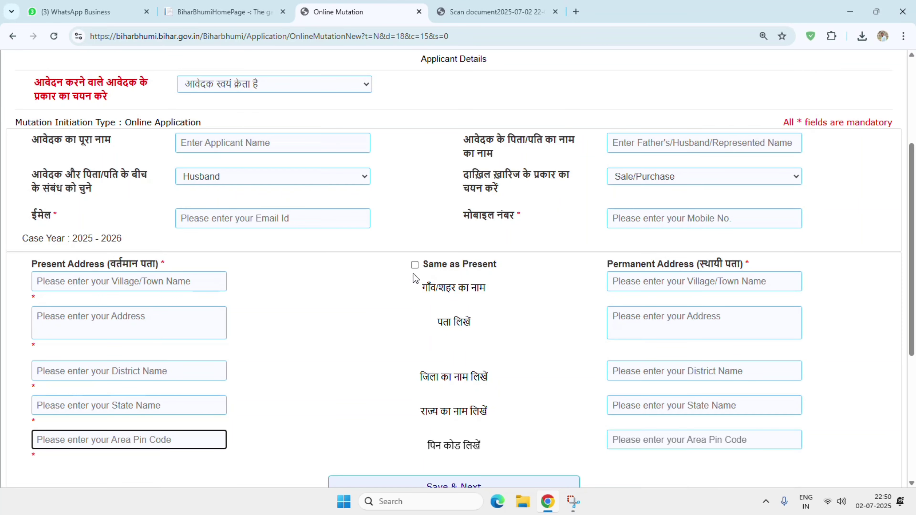
pyautogui.scroll(-2, 415, 278)
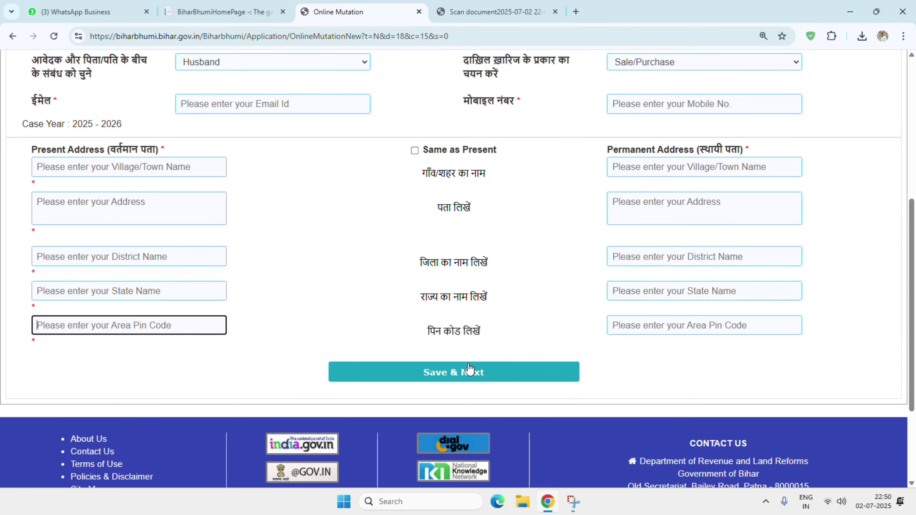
pyautogui.scroll(2, 491, 345)
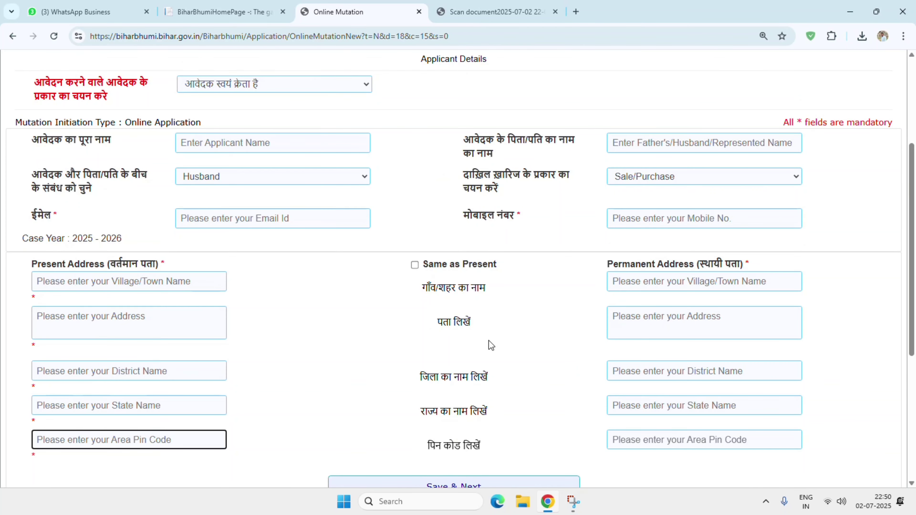
pyautogui.scroll(1, 490, 345)
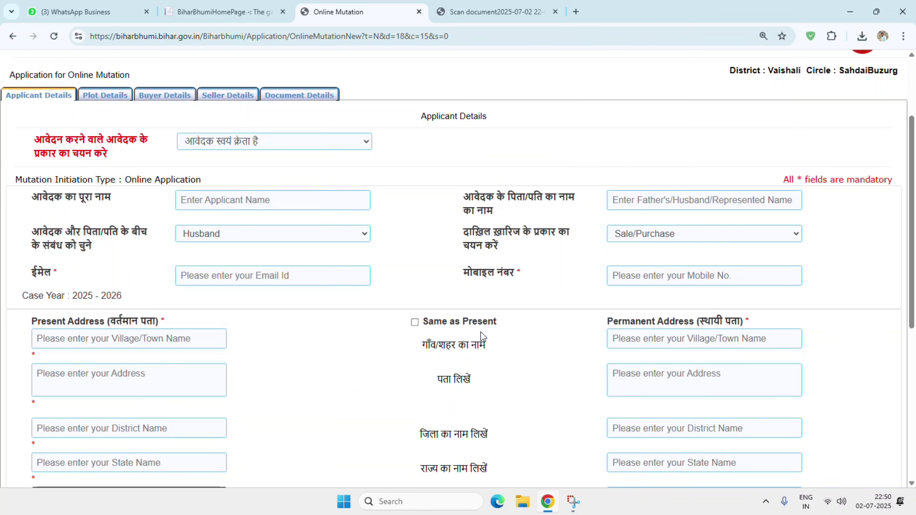
pyautogui.click(395, 20)
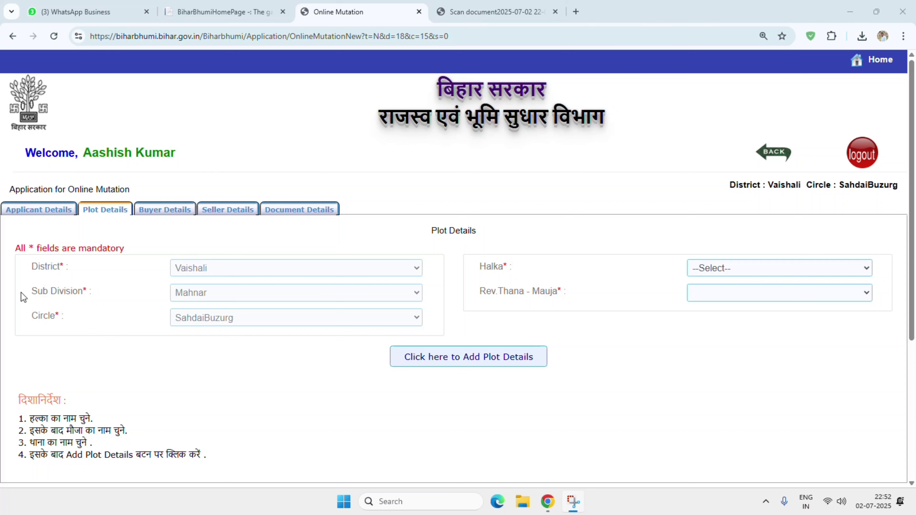
# - Review the prefilled District Vaishali, Sub Division Mahnar and Circle SahdaiBuzurg
pyautogui.tripleClick(42, 270)
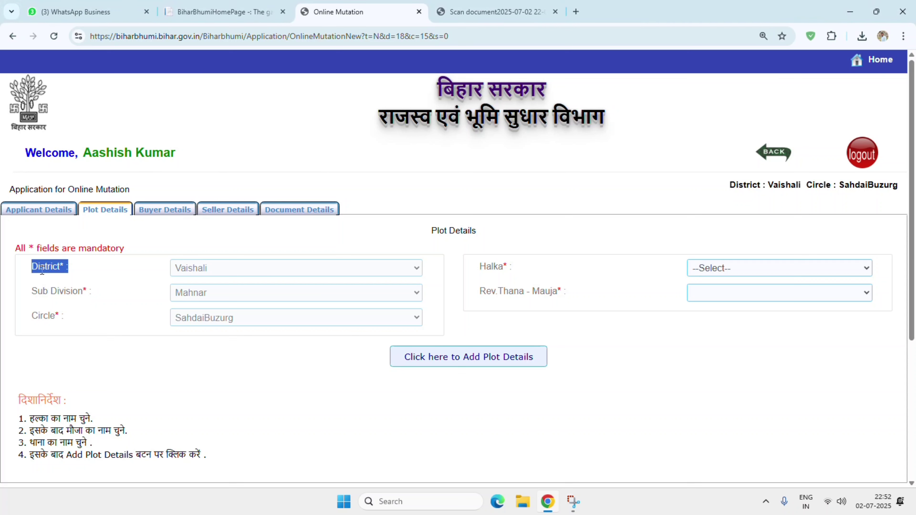
pyautogui.tripleClick(60, 286)
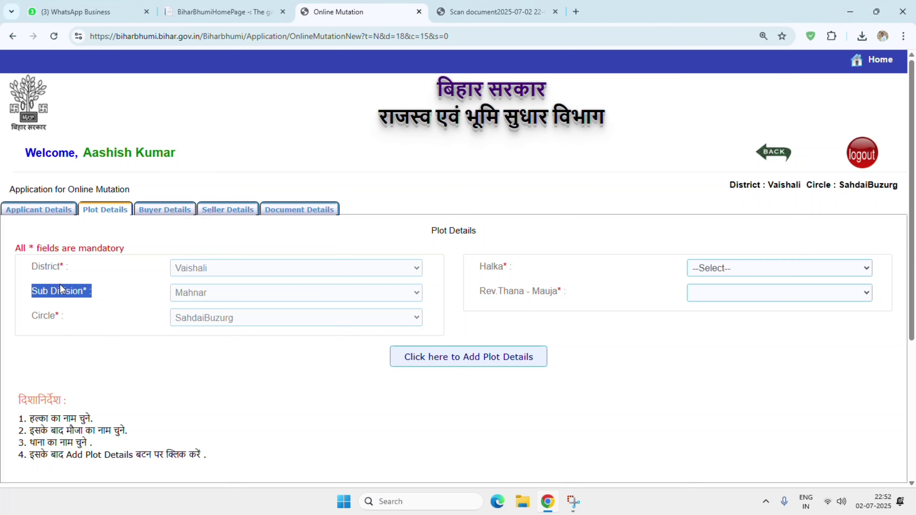
pyautogui.tripleClick(48, 317)
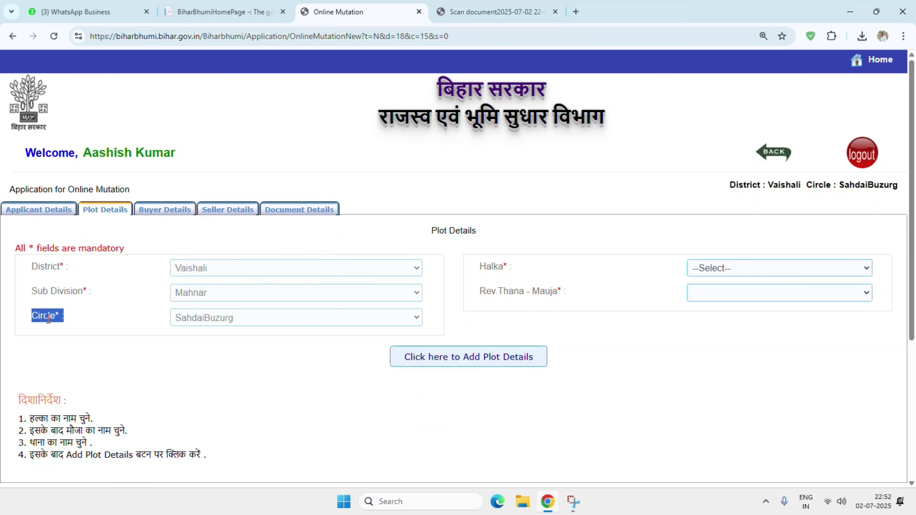
pyautogui.click(389, 19)
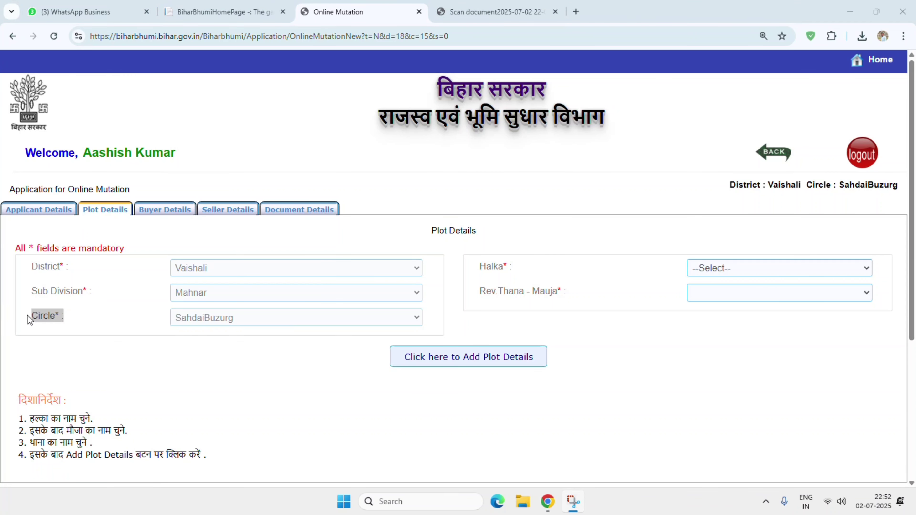
pyautogui.moveTo(29, 316); pyautogui.dragTo(82, 317)
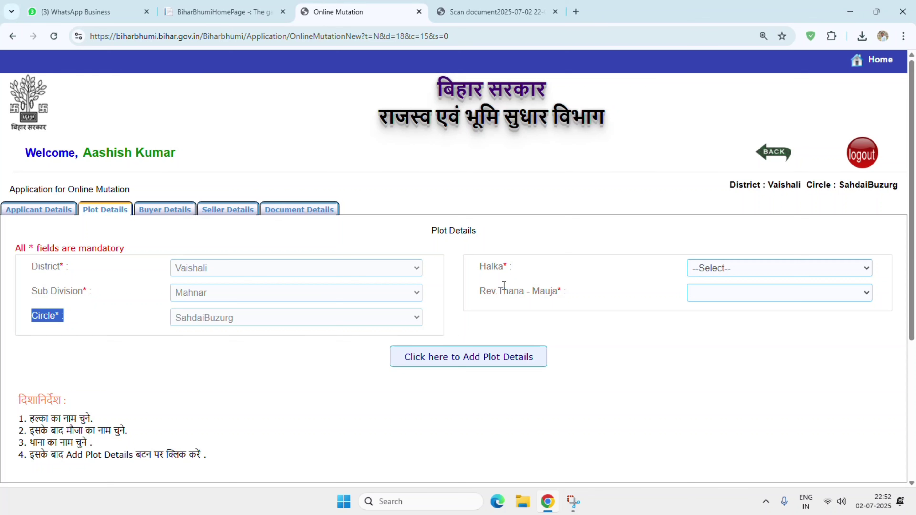
# - Open the Halka list and close it unselected, then check the Rev.Thana - Mauja entry
pyautogui.tripleClick(505, 268)
pyautogui.click(744, 267)
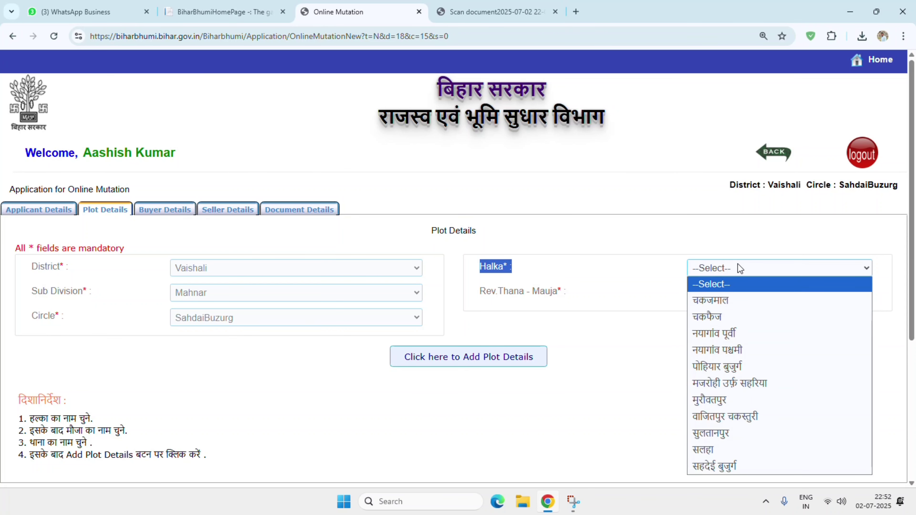
pyautogui.click(483, 270)
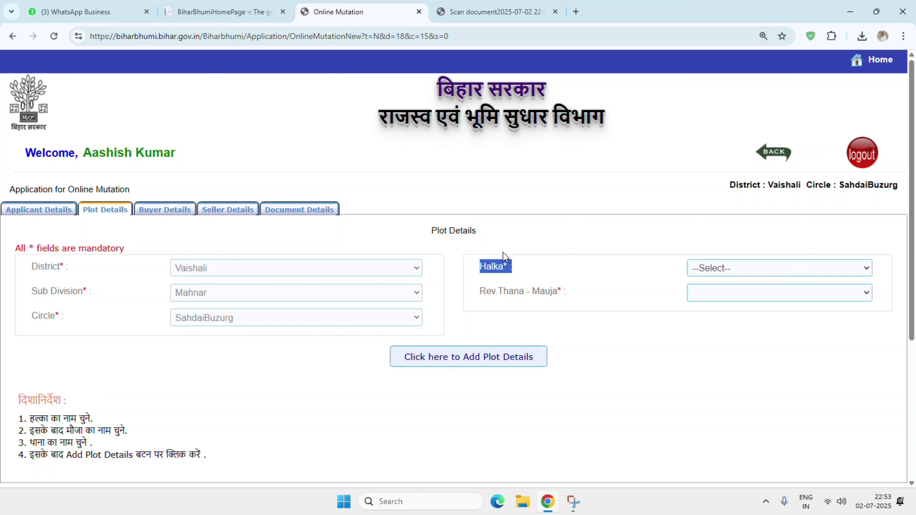
pyautogui.click(526, 278)
pyautogui.doubleClick(535, 293)
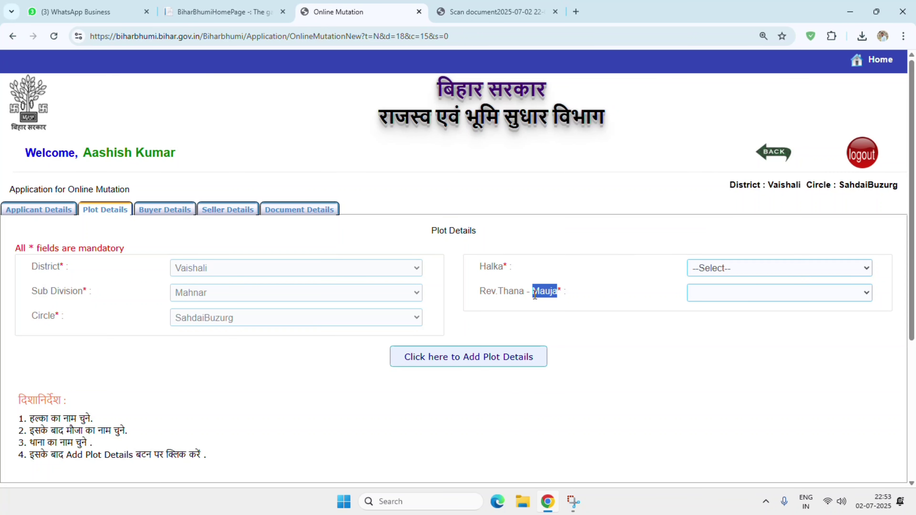
pyautogui.tripleClick(535, 294)
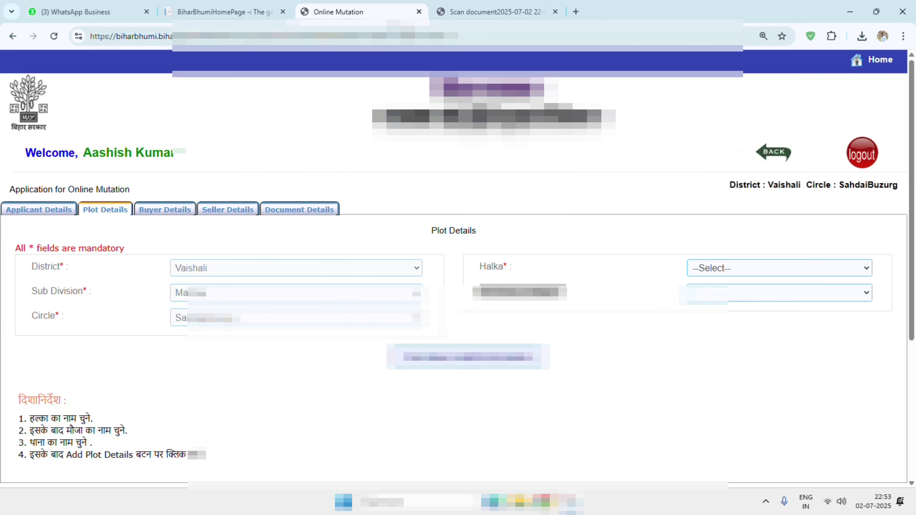
# - Switch to the scanned sale deed showing khata 187, khesra 390, jamabandi 187 bhag 1 page 567
pyautogui.hotkey('ctrl', 'Tab')
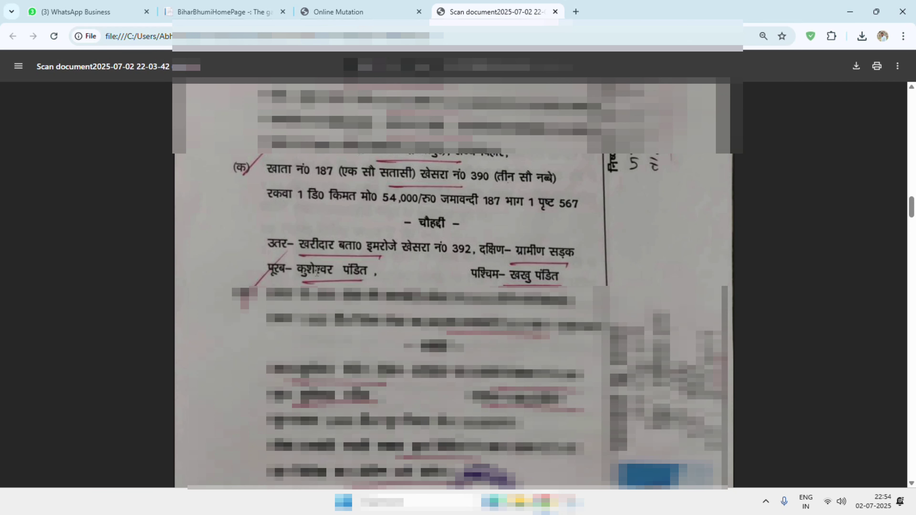
# - Answer Yes that the seller holds the jamabandi and search it by भाग/पृष्ठ 1 and 567
pyautogui.click(407, 13)
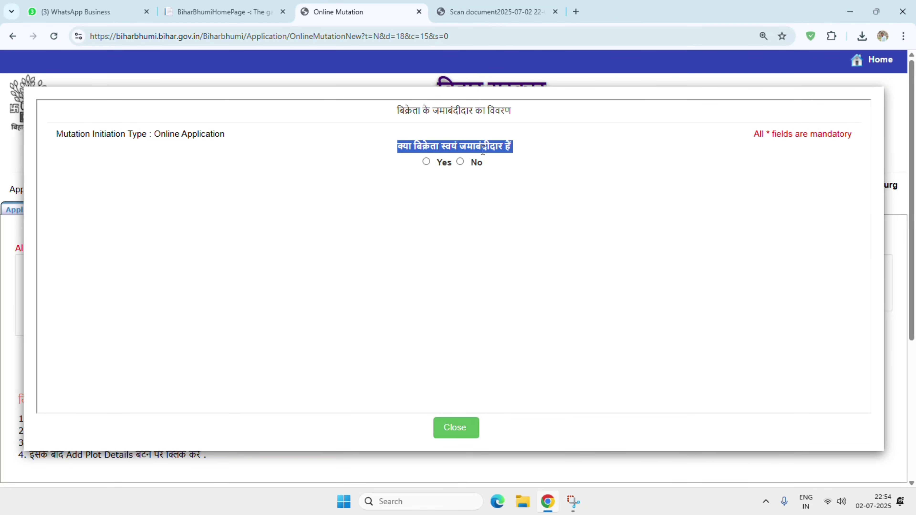
pyautogui.click(391, 20)
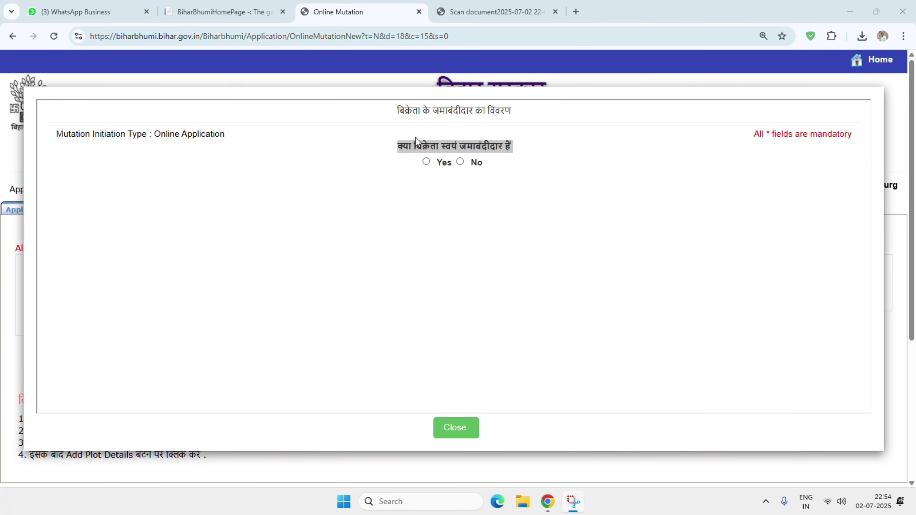
pyautogui.doubleClick(425, 147)
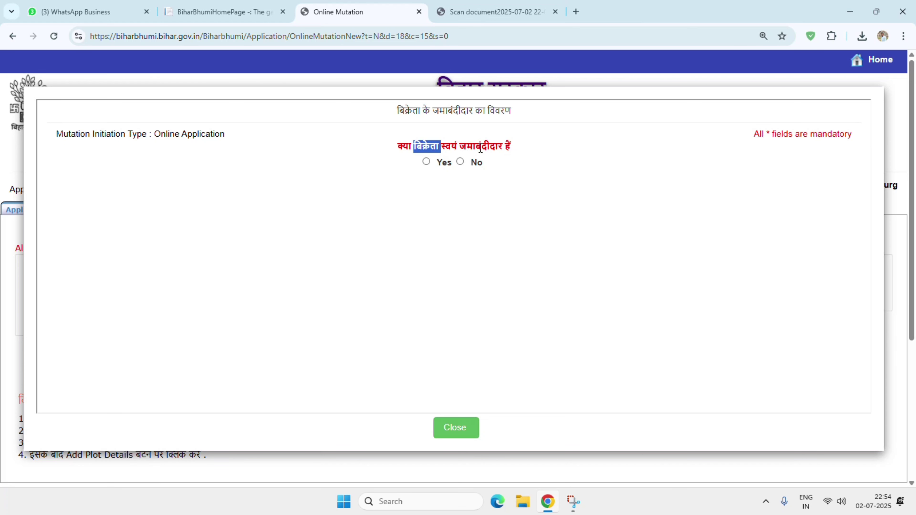
pyautogui.click(427, 162)
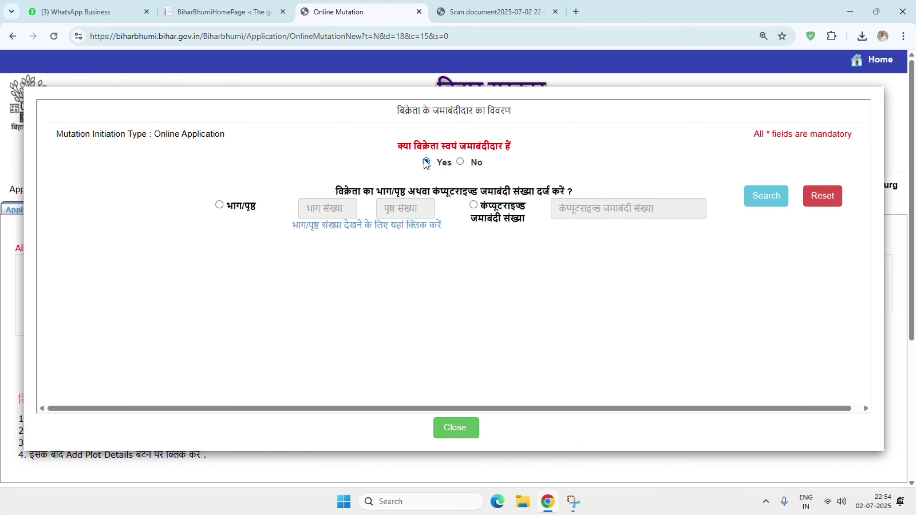
pyautogui.click(220, 205)
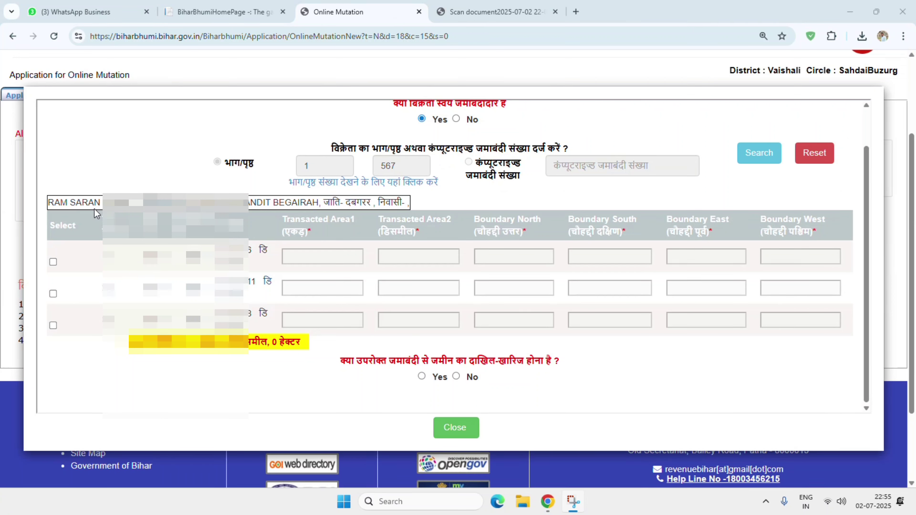
pyautogui.doubleClick(95, 209)
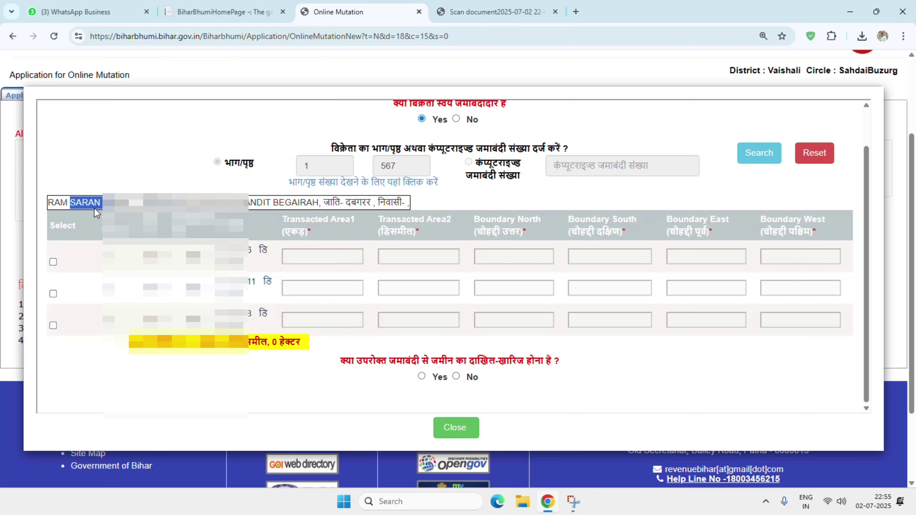
pyautogui.doubleClick(64, 213)
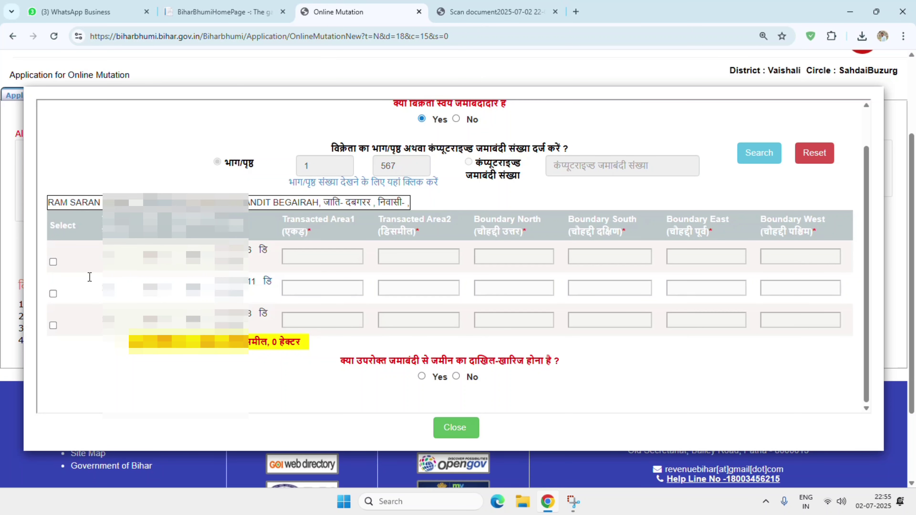
# - Tick the khata 187, plot 390 row and enter an area of 0 acres
pyautogui.click(53, 262)
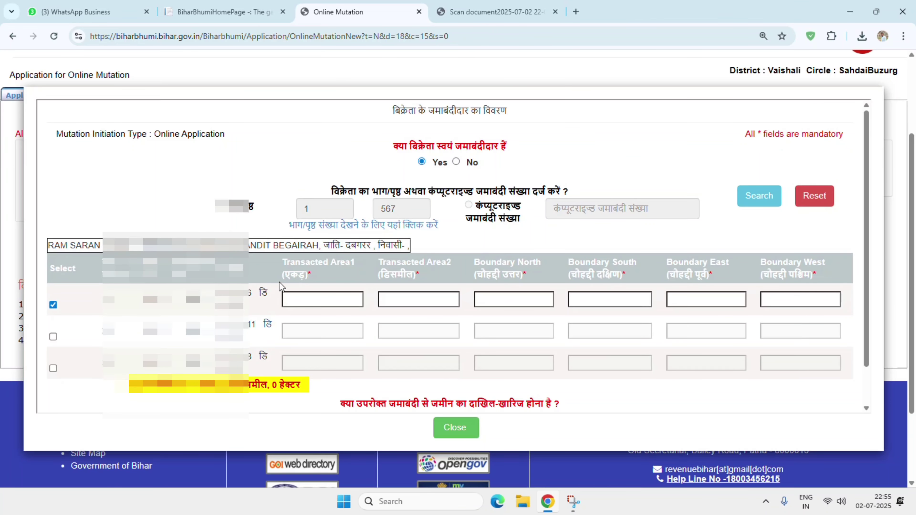
pyautogui.moveTo(283, 275); pyautogui.dragTo(305, 275)
pyautogui.click(311, 299)
pyautogui.write('0')
pyautogui.press('Tab')
pyautogui.doubleClick(402, 281)
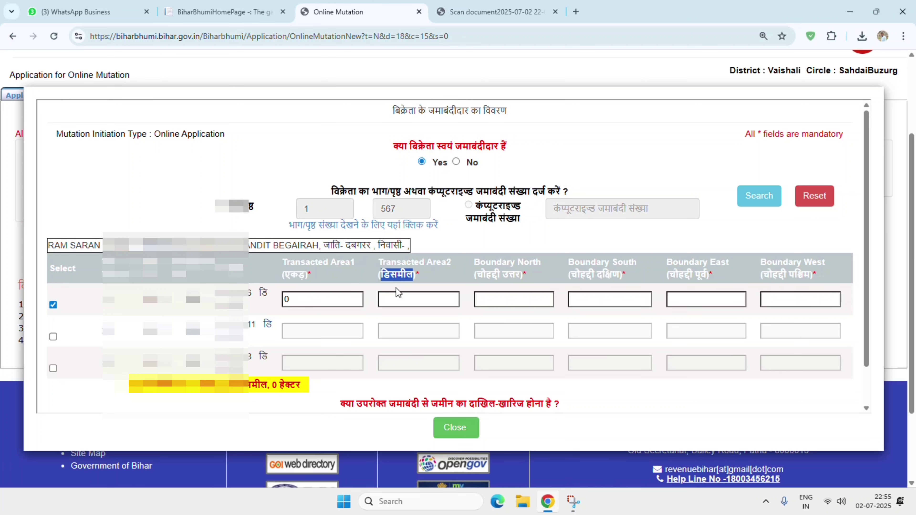
pyautogui.click(398, 307)
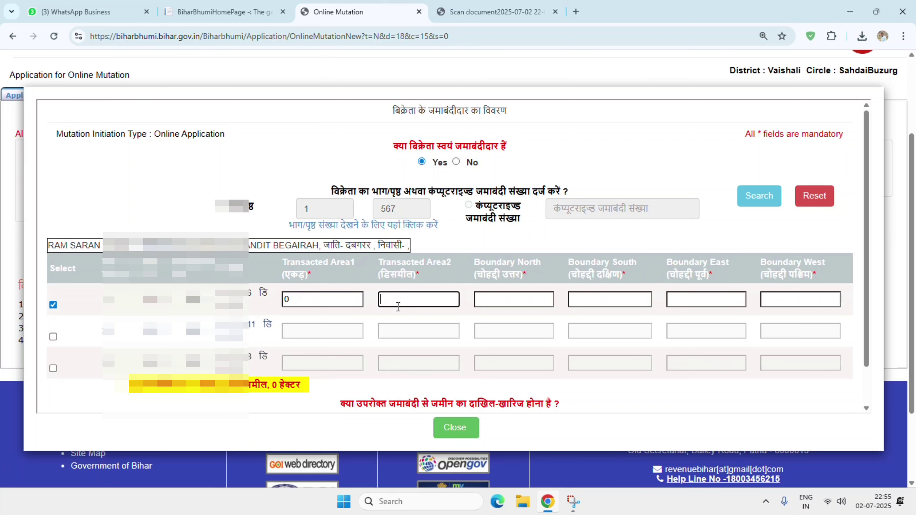
# - Go through the plot's North, South, East and West boundary columns
pyautogui.doubleClick(386, 278)
pyautogui.doubleClick(494, 275)
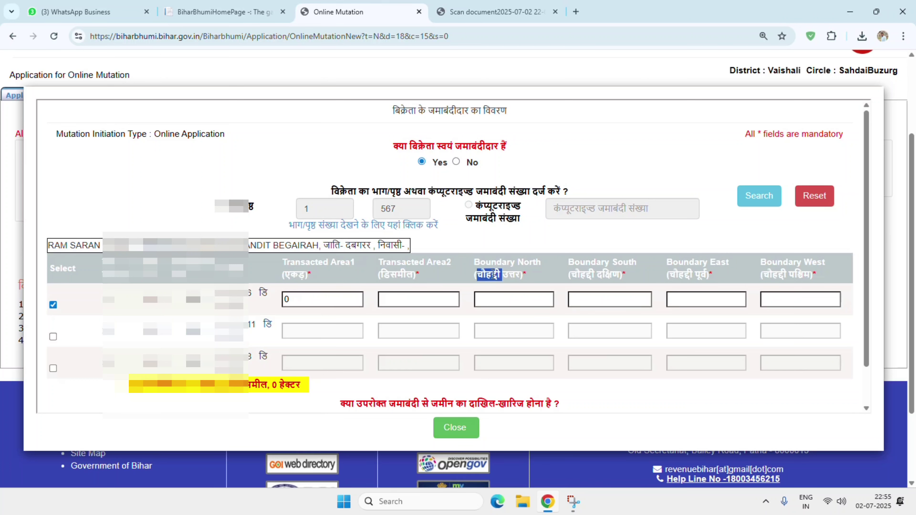
pyautogui.click(493, 275)
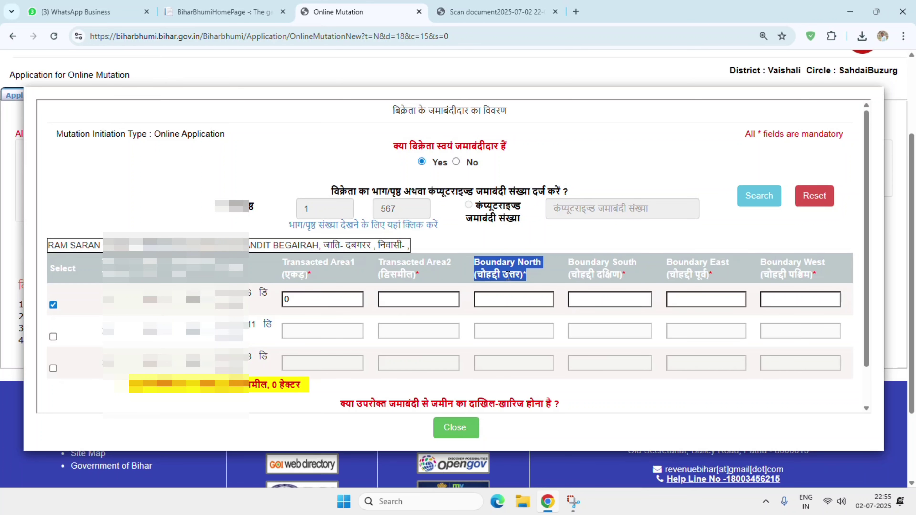
pyautogui.tripleClick(596, 275)
pyautogui.click(688, 270)
pyautogui.tripleClick(688, 270)
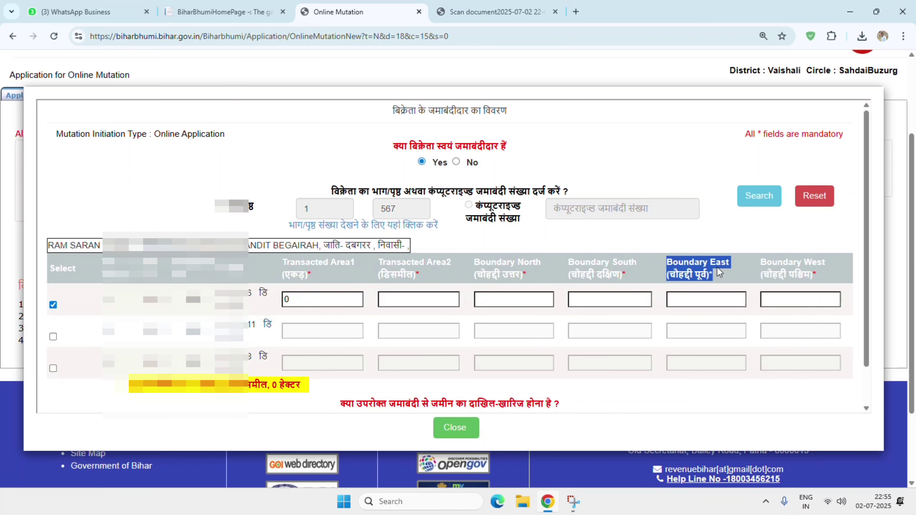
pyautogui.click(814, 274)
pyautogui.tripleClick(815, 274)
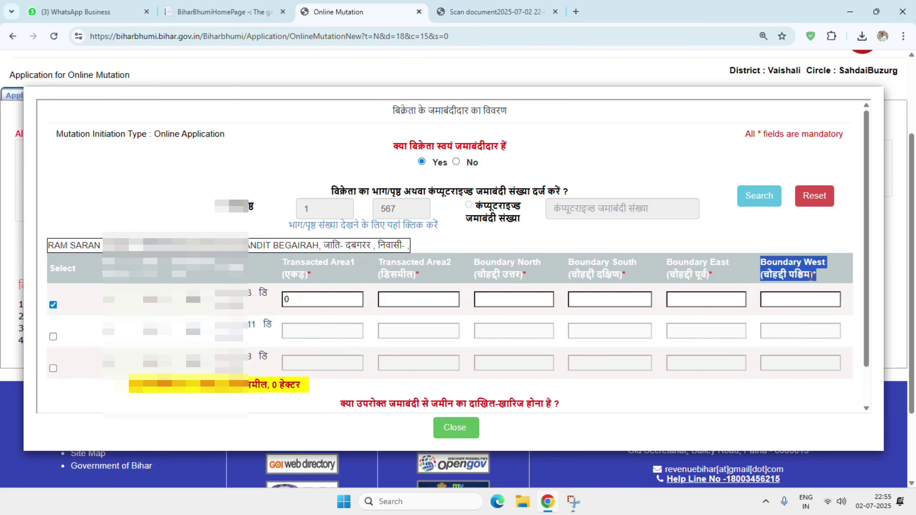
pyautogui.scroll(-1, 456, 338)
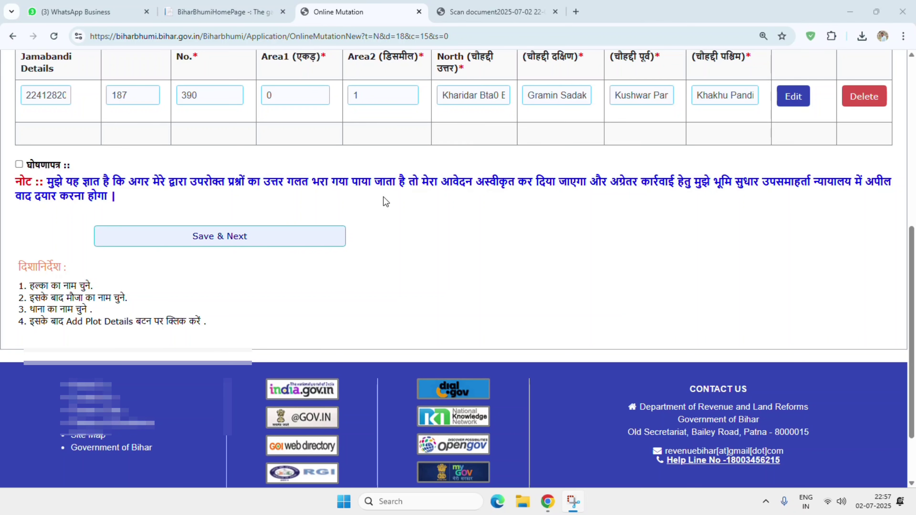
pyautogui.scroll(-2, 493, 202)
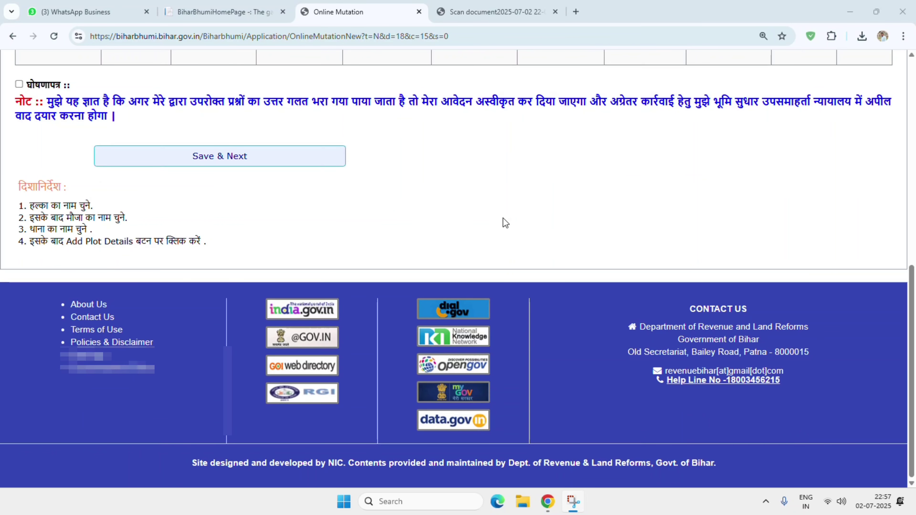
pyautogui.scroll(3, 481, 167)
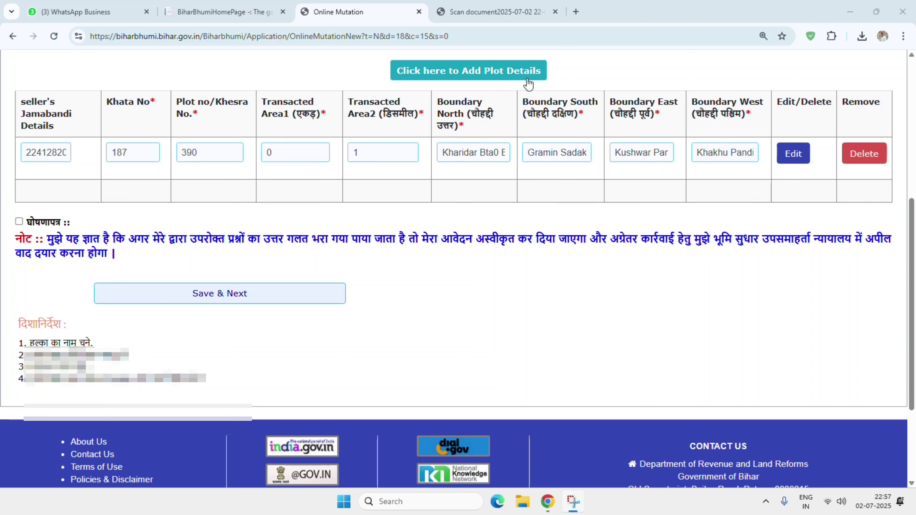
# - Start another plot entry, confirming the seller as jamabandi holder with भाग/पृष्ठ lookup
pyautogui.click(439, 76)
pyautogui.click(439, 75)
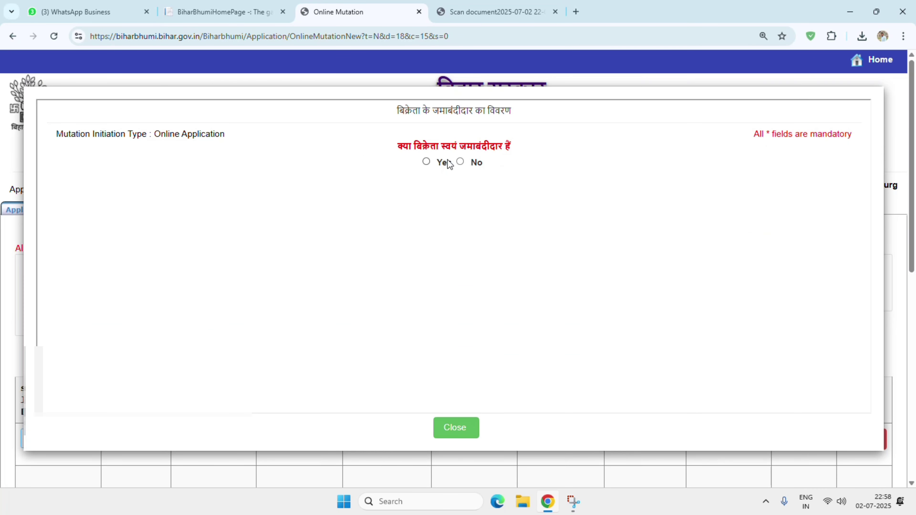
pyautogui.click(426, 164)
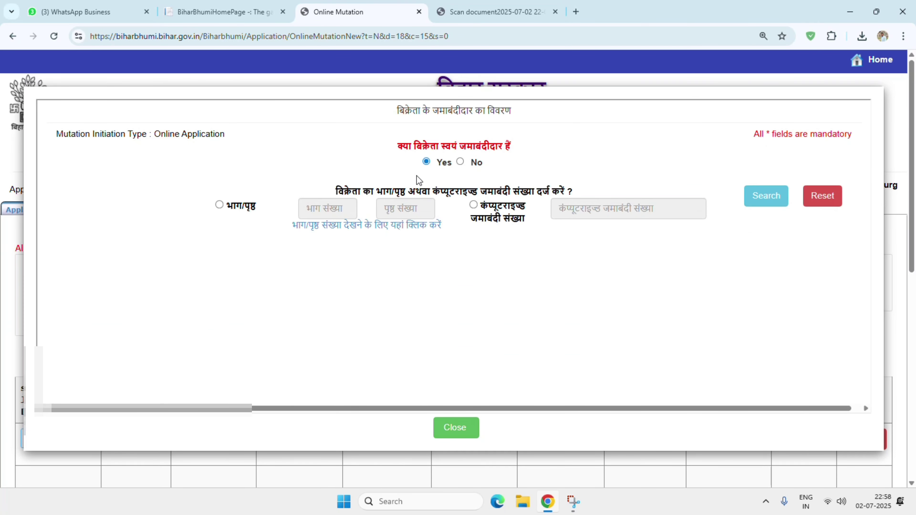
pyautogui.click(218, 207)
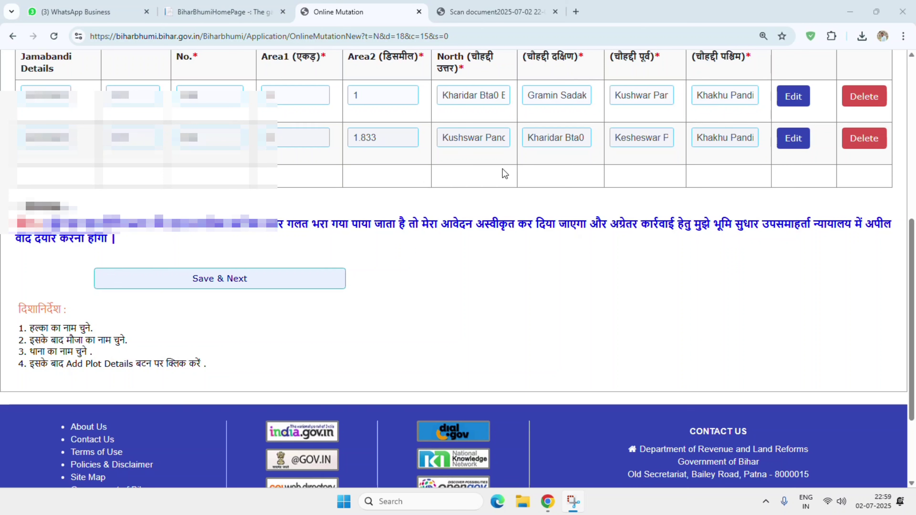
# - Tick the घोषणापत्र declaration and save the plot details with Save & Next
pyautogui.click(21, 207)
pyautogui.click(221, 283)
pyautogui.click(221, 283)
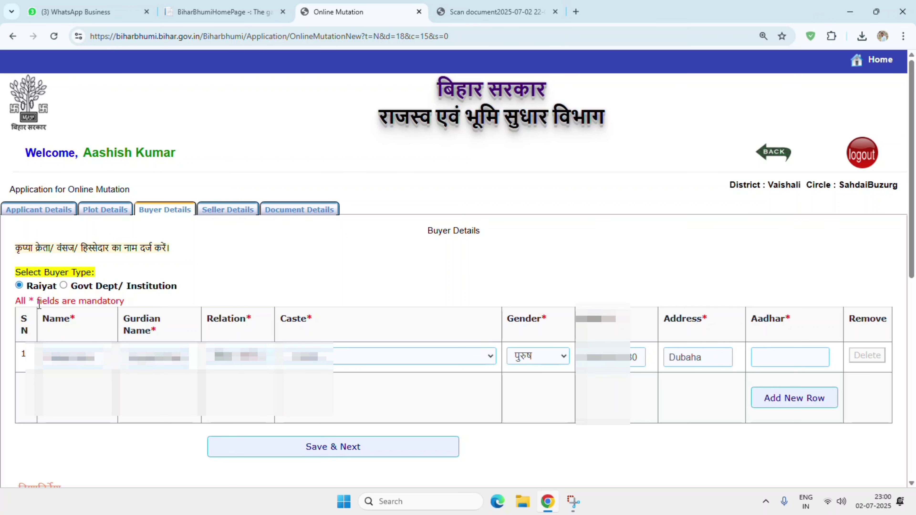
# - Review the buyer's Name, Guardian, Relation and Caste columns and set Gender to महिला
pyautogui.scroll(-1, 158, 260)
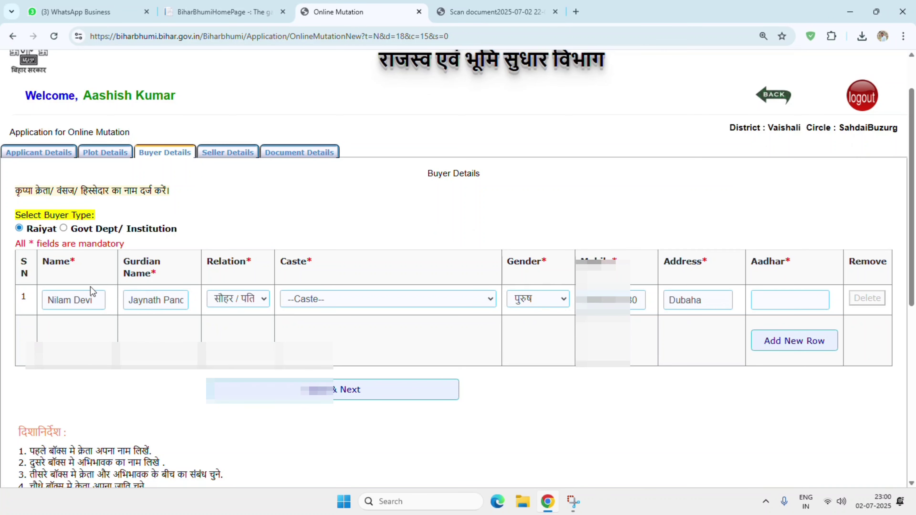
pyautogui.tripleClick(61, 273)
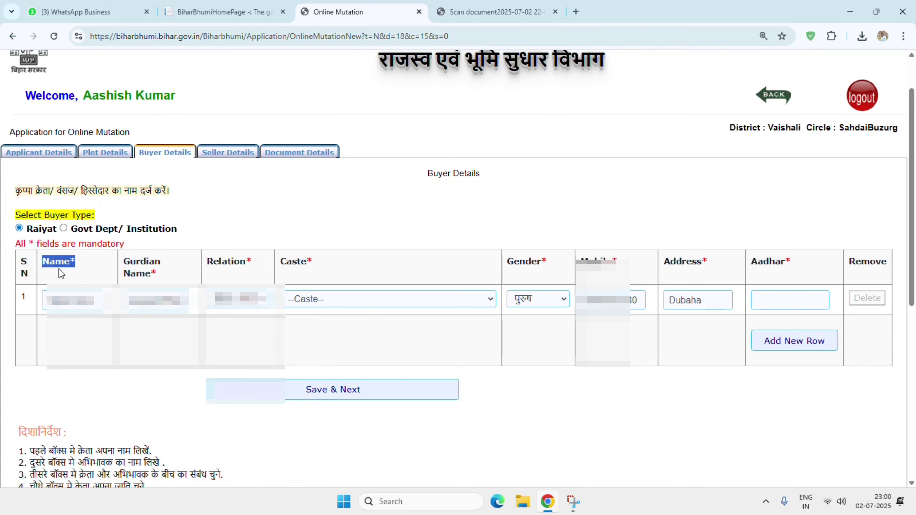
pyautogui.tripleClick(146, 271)
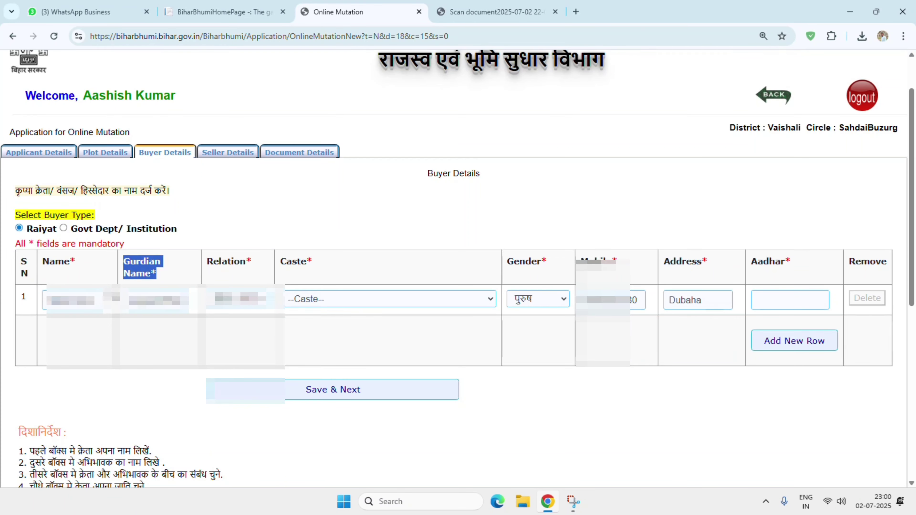
pyautogui.click(143, 271)
pyautogui.tripleClick(219, 267)
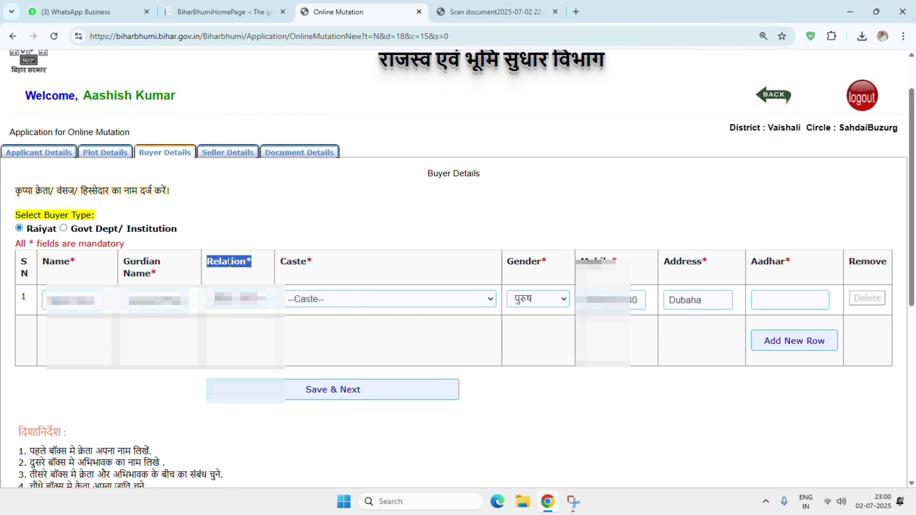
pyautogui.tripleClick(290, 264)
pyautogui.tripleClick(291, 248)
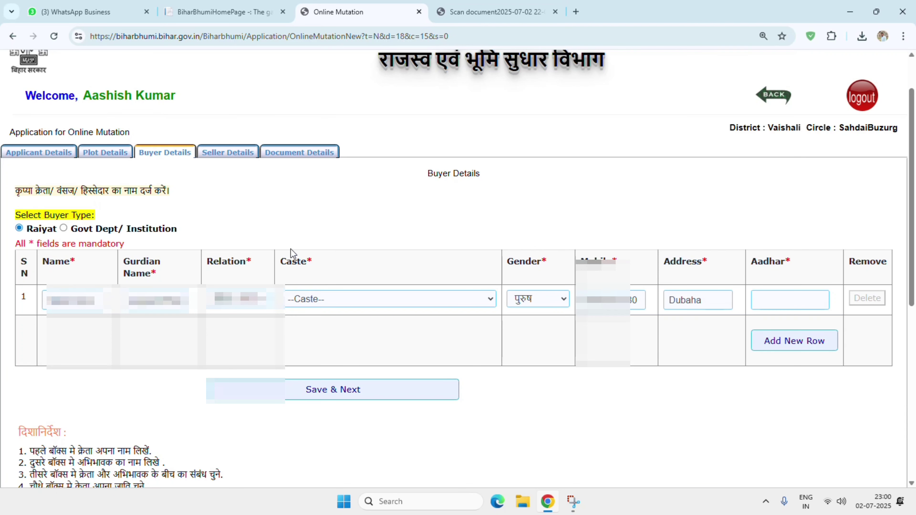
pyautogui.tripleClick(522, 263)
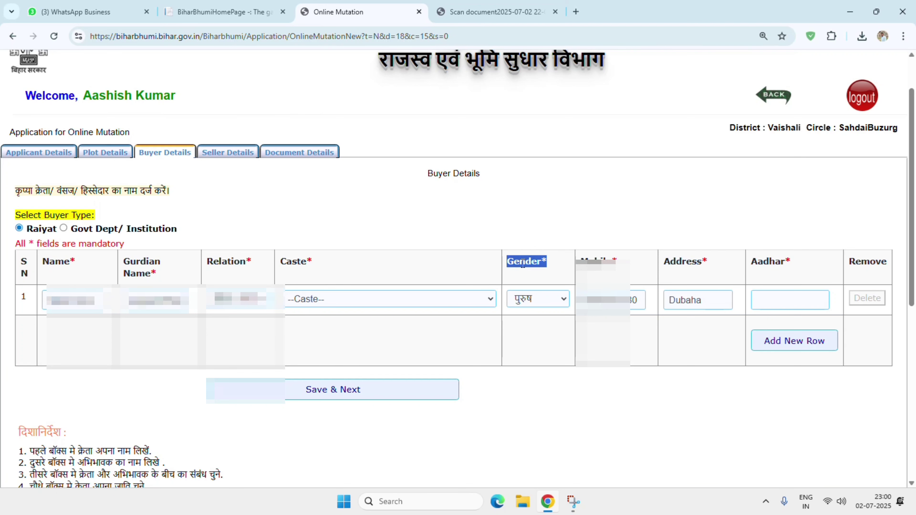
pyautogui.click(537, 300)
pyautogui.click(551, 323)
# - Review the buyer row's Mobile, Address and Aadhar columns
pyautogui.tripleClick(597, 261)
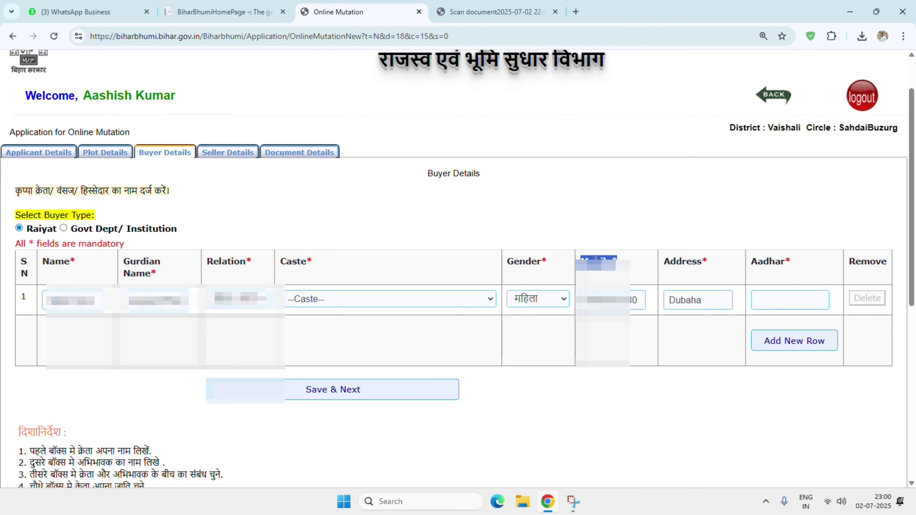
pyautogui.click(611, 263)
pyautogui.doubleClick(611, 263)
pyautogui.tripleClick(690, 270)
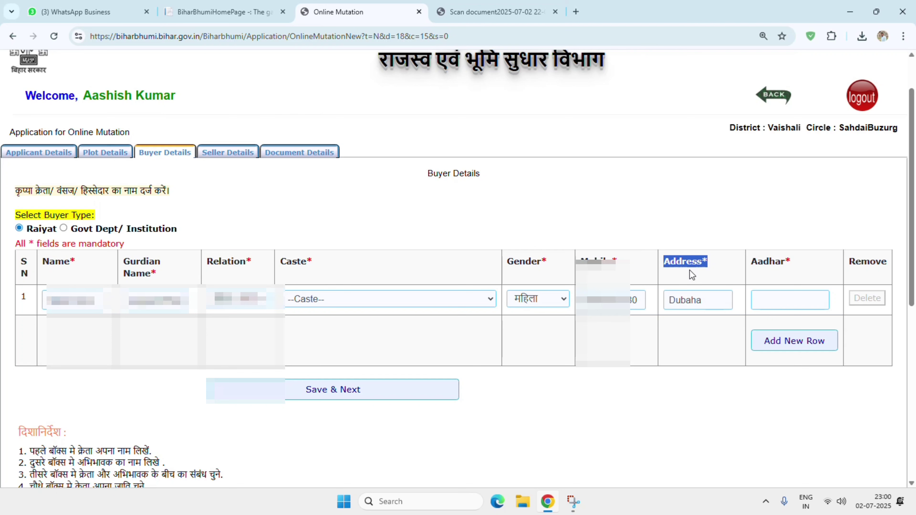
pyautogui.tripleClick(689, 266)
pyautogui.tripleClick(764, 267)
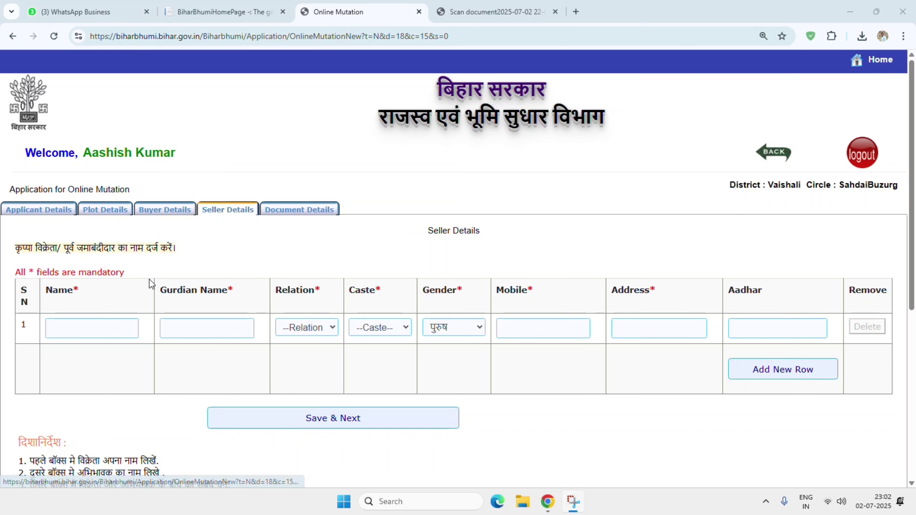
# - Go over the seller row's Name, Guardian, Relation, Caste, Gender, Mobile and Aadhar fields
pyautogui.tripleClick(56, 290)
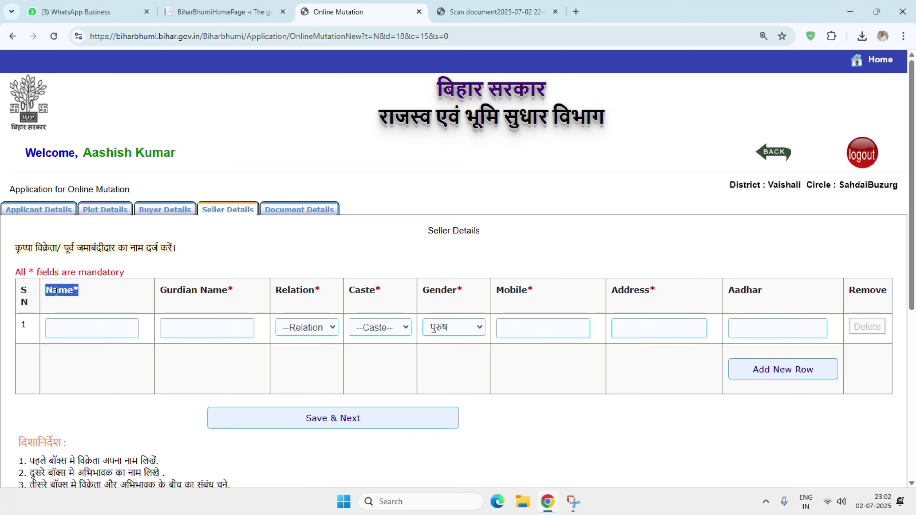
pyautogui.tripleClick(217, 294)
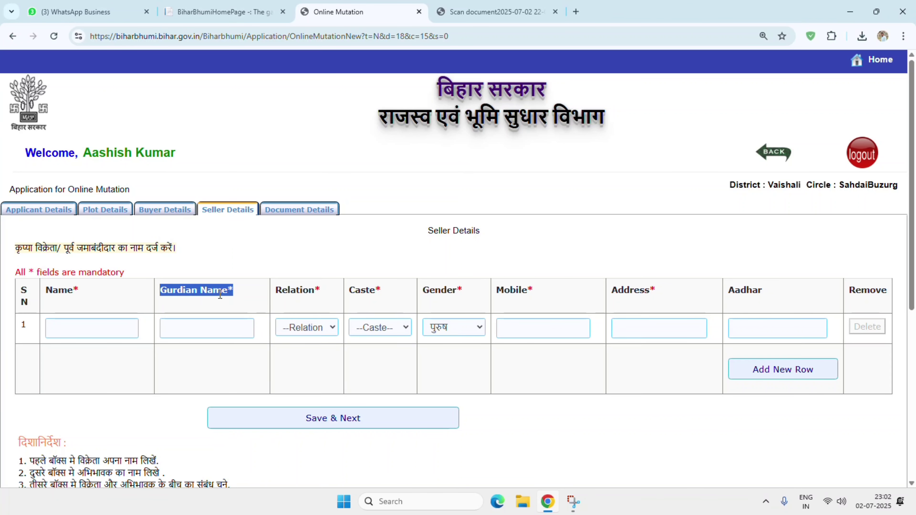
pyautogui.doubleClick(303, 297)
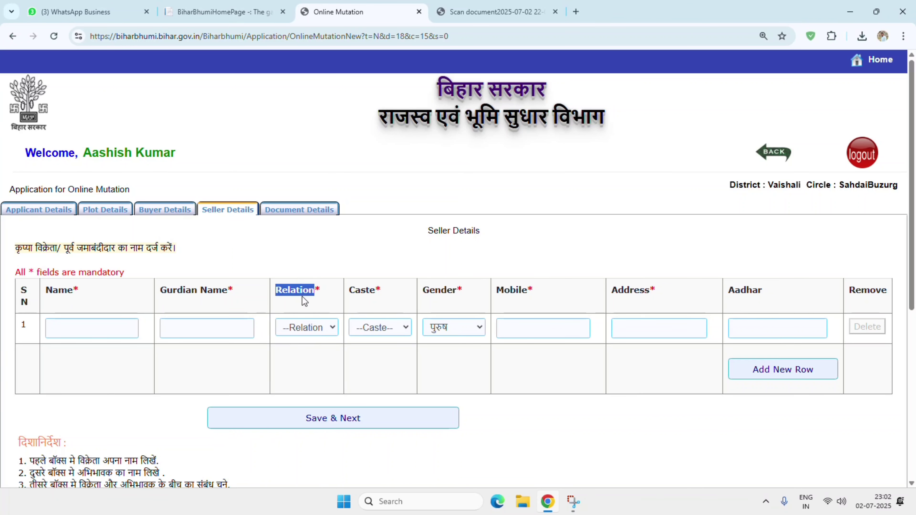
pyautogui.tripleClick(367, 291)
pyautogui.tripleClick(442, 291)
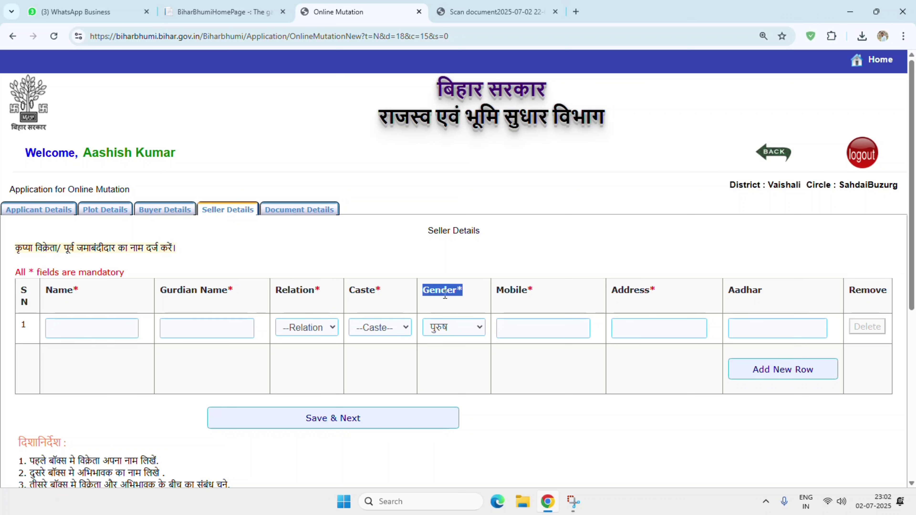
pyautogui.tripleClick(508, 292)
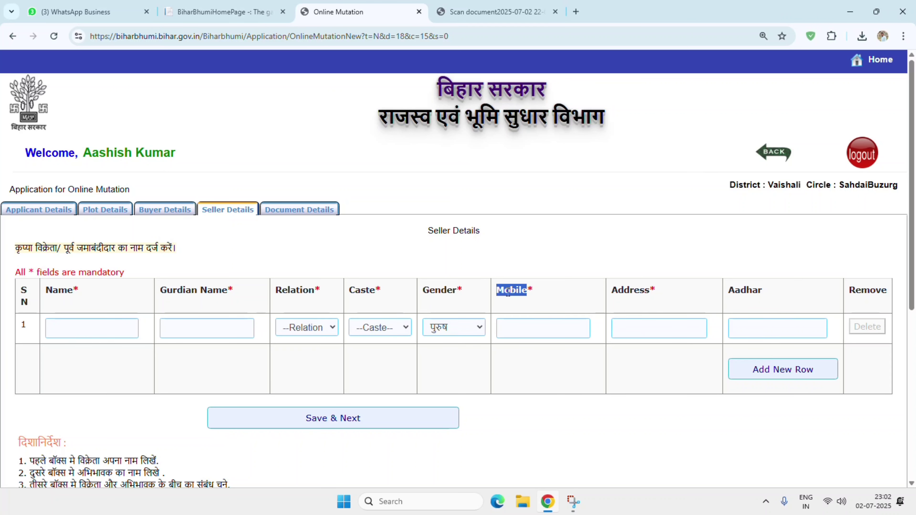
pyautogui.click(661, 298)
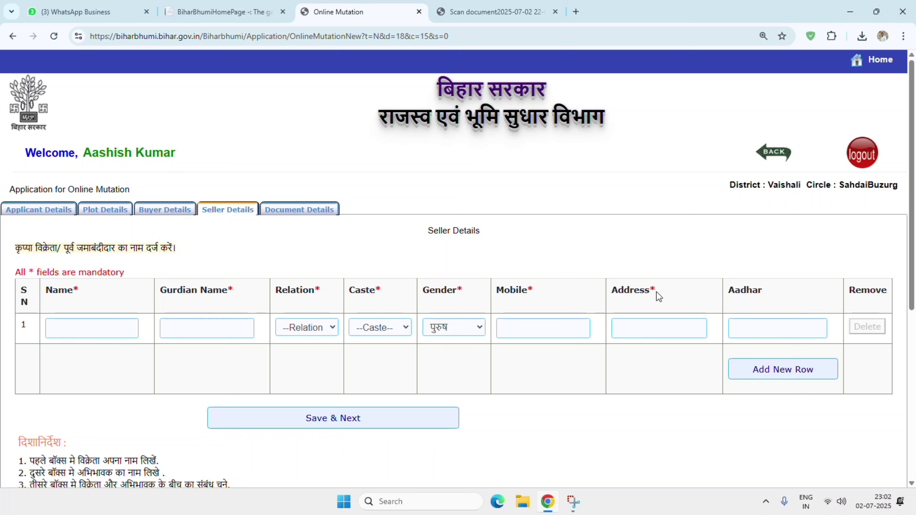
pyautogui.doubleClick(746, 293)
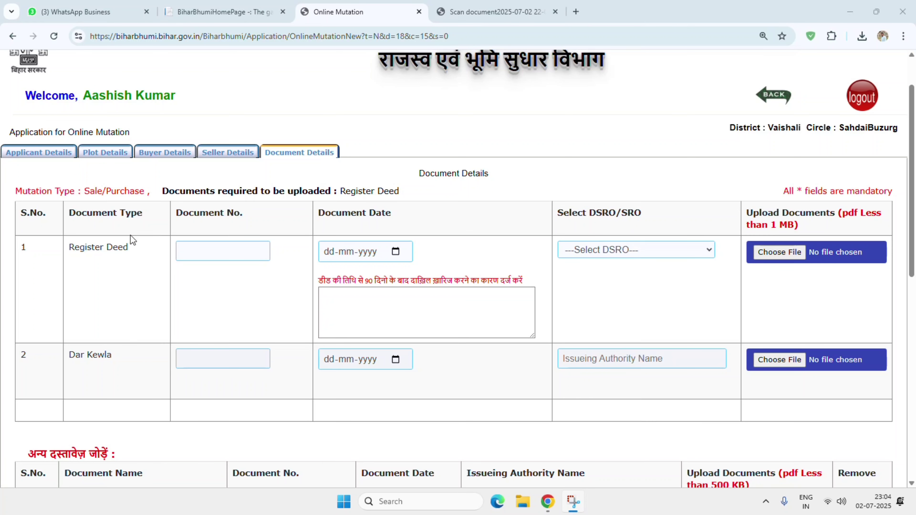
# - Review the Register Deed row's Document No. and Document Date columns
pyautogui.tripleClick(111, 247)
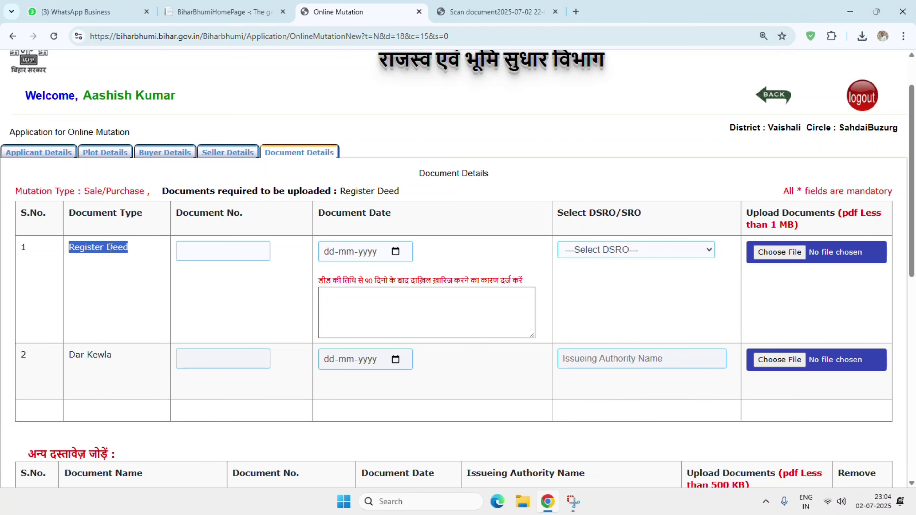
pyautogui.tripleClick(194, 221)
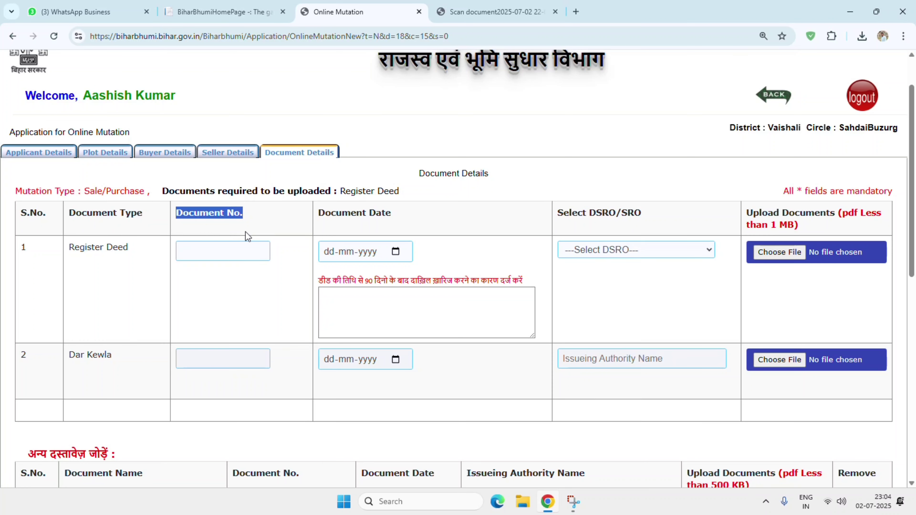
pyautogui.tripleClick(232, 232)
pyautogui.tripleClick(349, 216)
pyautogui.click(370, 211)
pyautogui.tripleClick(370, 210)
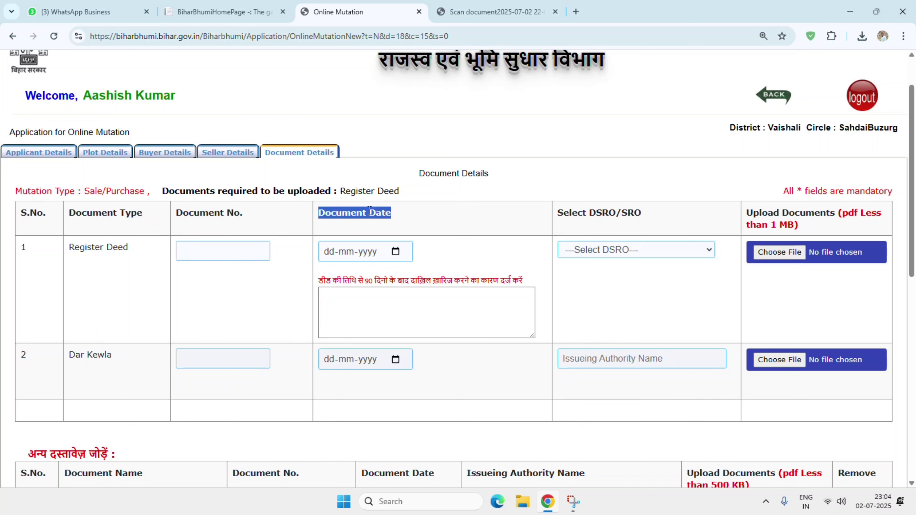
# - Pick 11 November 2024 in the Register Deed's date calendar
pyautogui.click(396, 252)
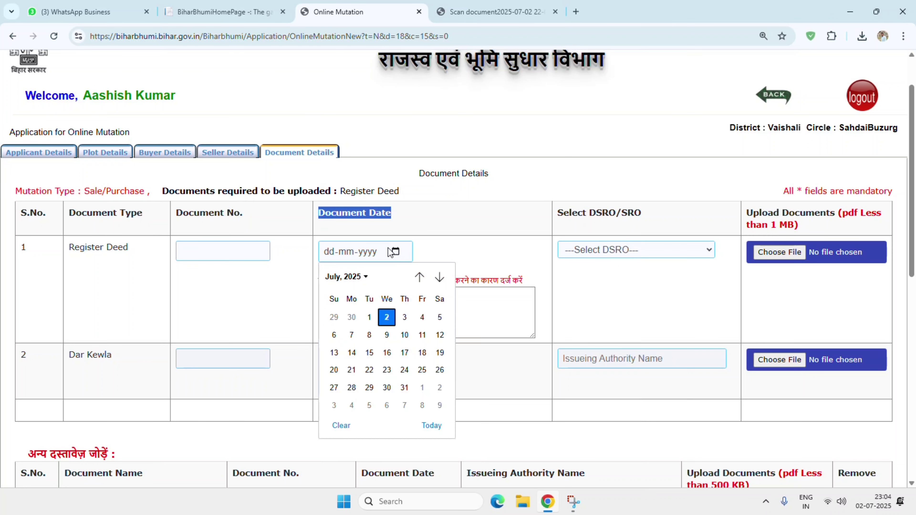
pyautogui.click(346, 277)
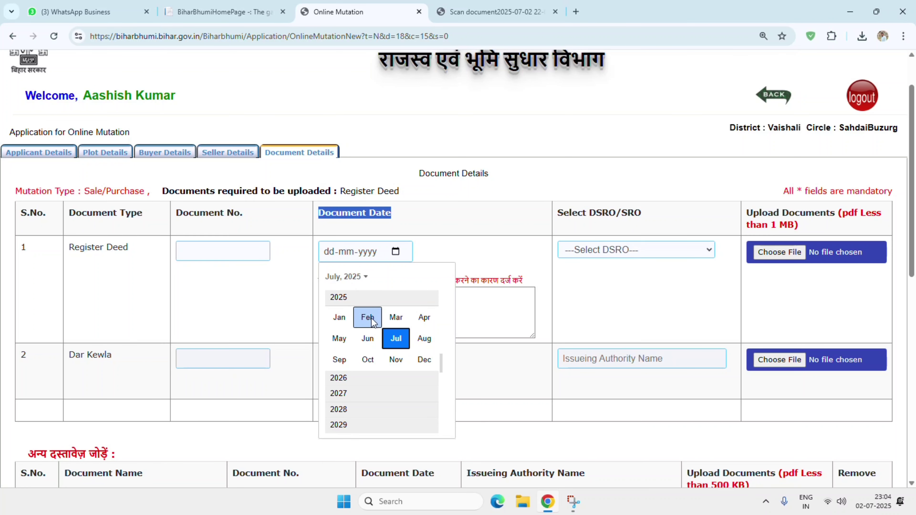
pyautogui.scroll(2, 351, 307)
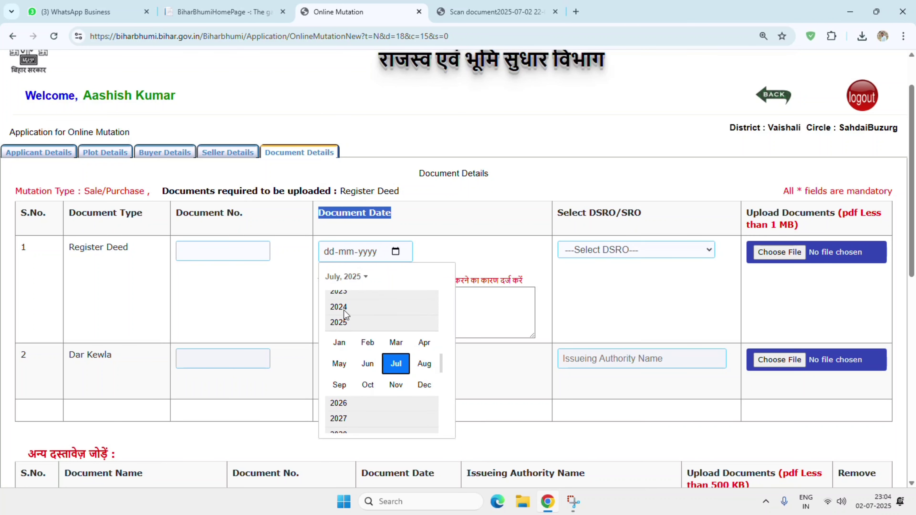
pyautogui.click(347, 311)
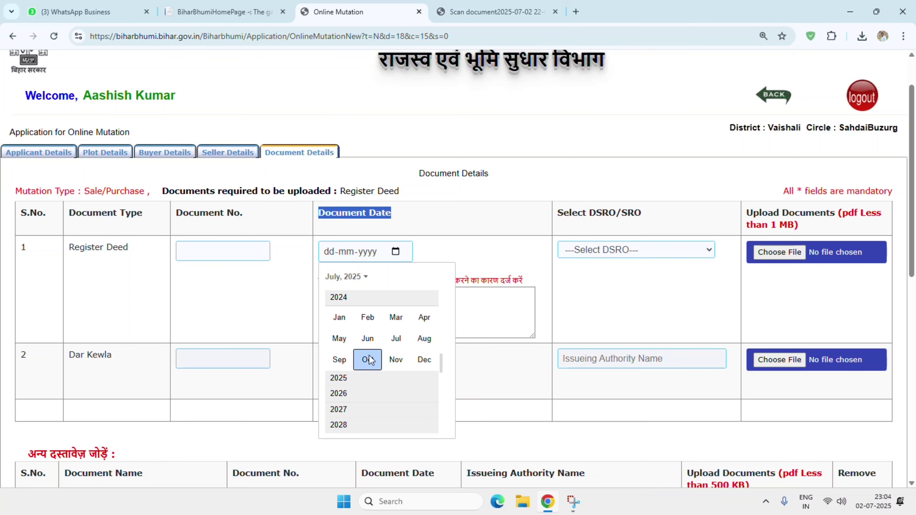
pyautogui.click(396, 360)
pyautogui.click(351, 352)
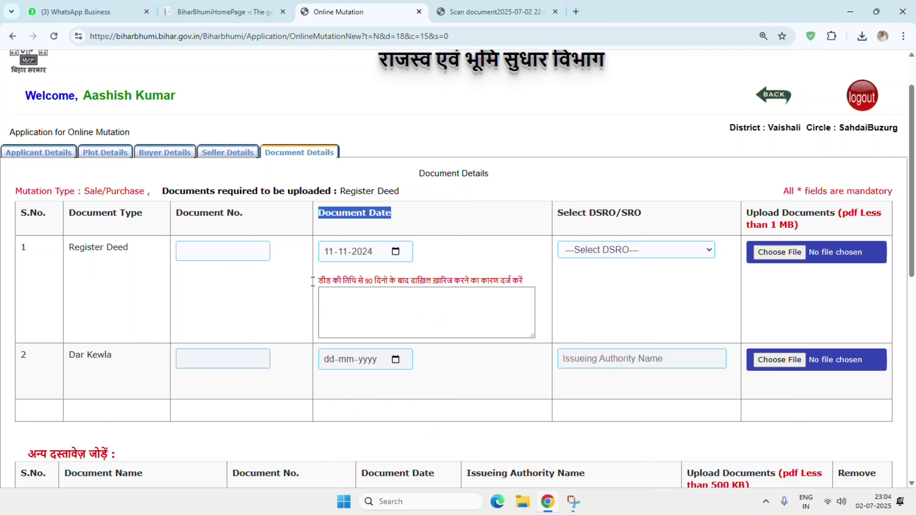
pyautogui.tripleClick(582, 227)
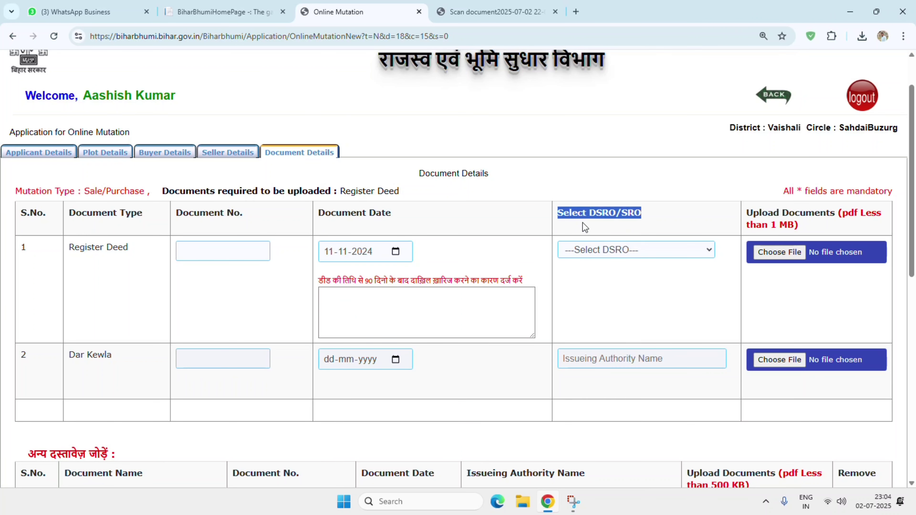
pyautogui.click(586, 249)
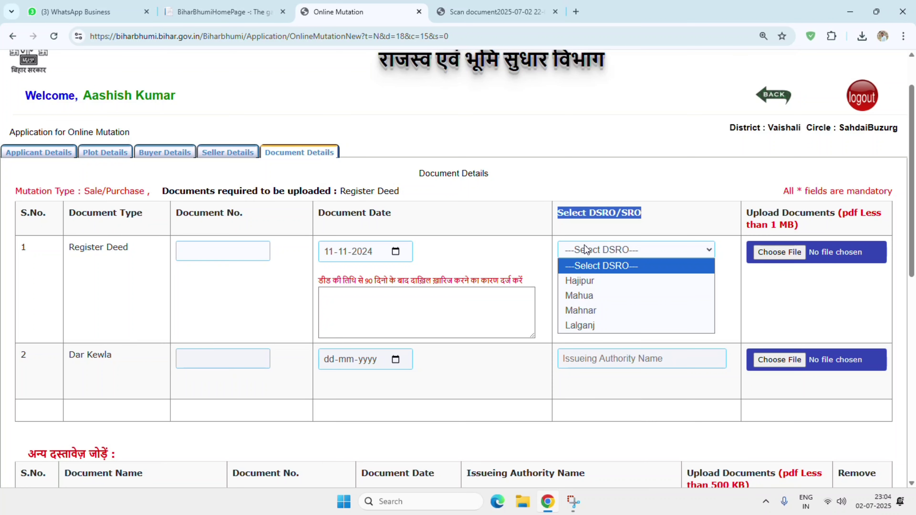
pyautogui.tripleClick(768, 217)
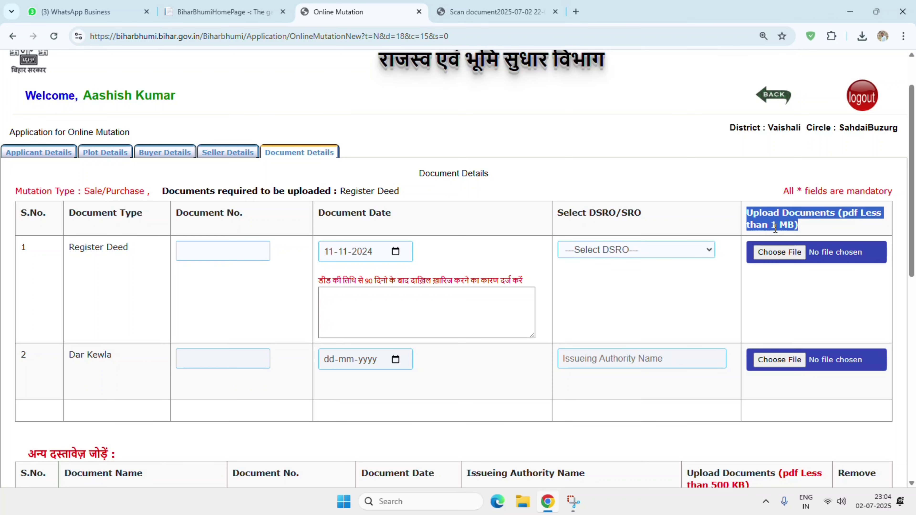
pyautogui.click(759, 230)
pyautogui.tripleClick(760, 230)
pyautogui.tripleClick(346, 283)
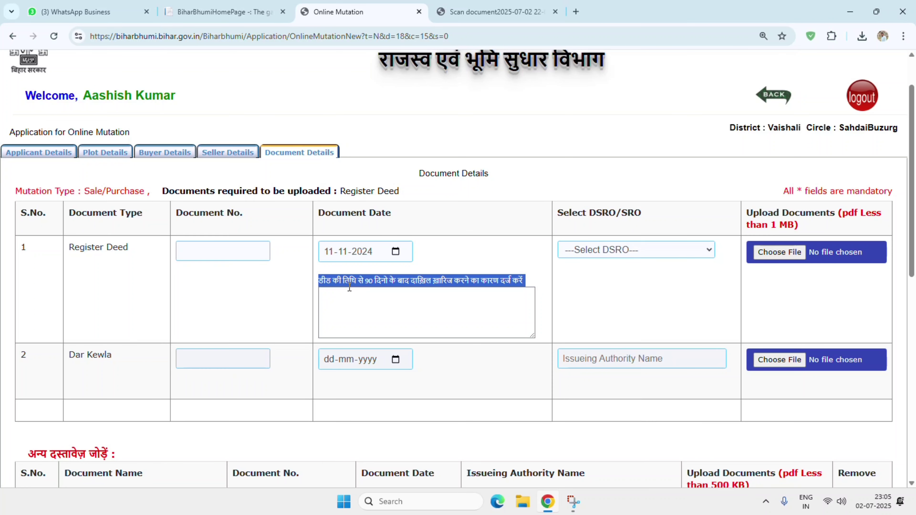
pyautogui.click(353, 288)
pyautogui.tripleClick(359, 289)
pyautogui.click(407, 316)
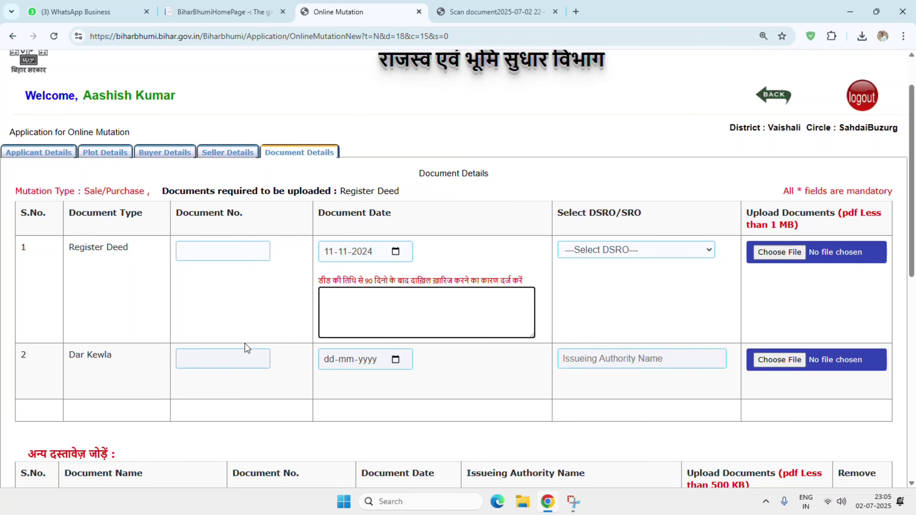
pyautogui.scroll(-1, 154, 364)
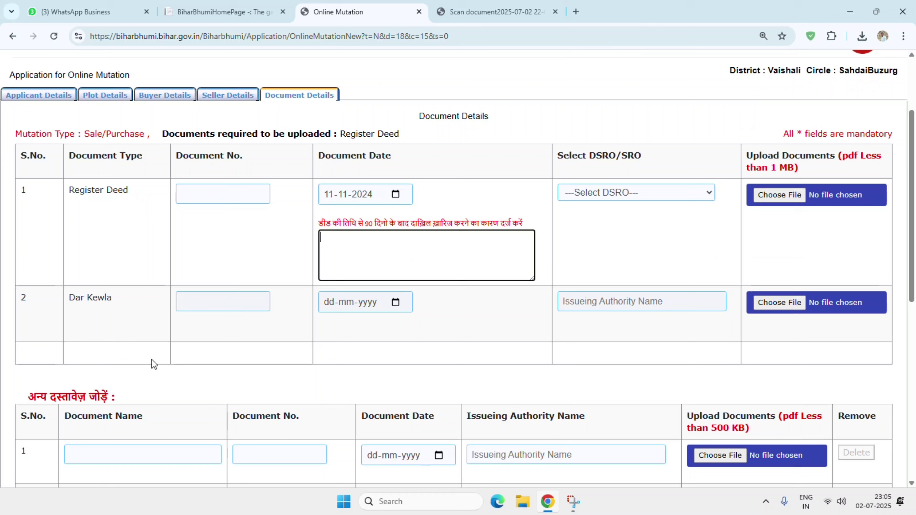
pyautogui.tripleClick(73, 301)
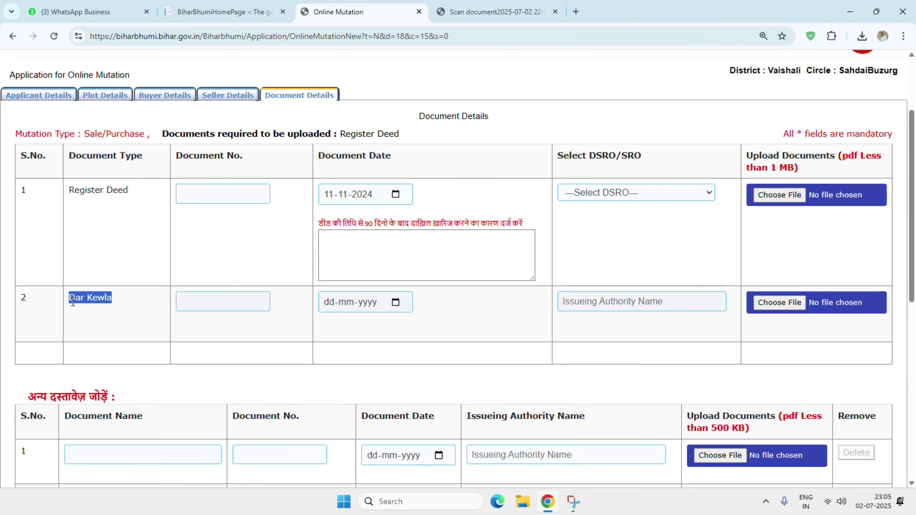
pyautogui.click(197, 164)
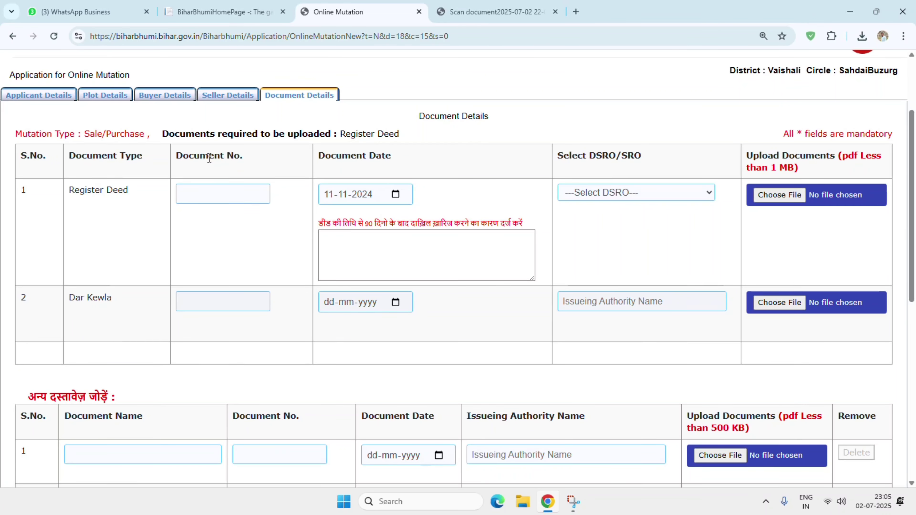
# - Locate the Dar Kewla document row beneath the Register Deed row
pyautogui.tripleClick(95, 201)
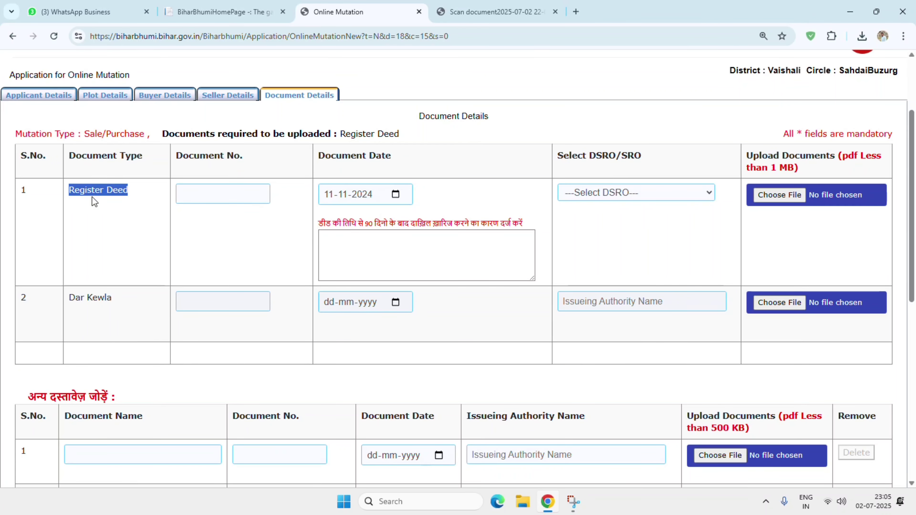
pyautogui.click(194, 300)
pyautogui.click(79, 193)
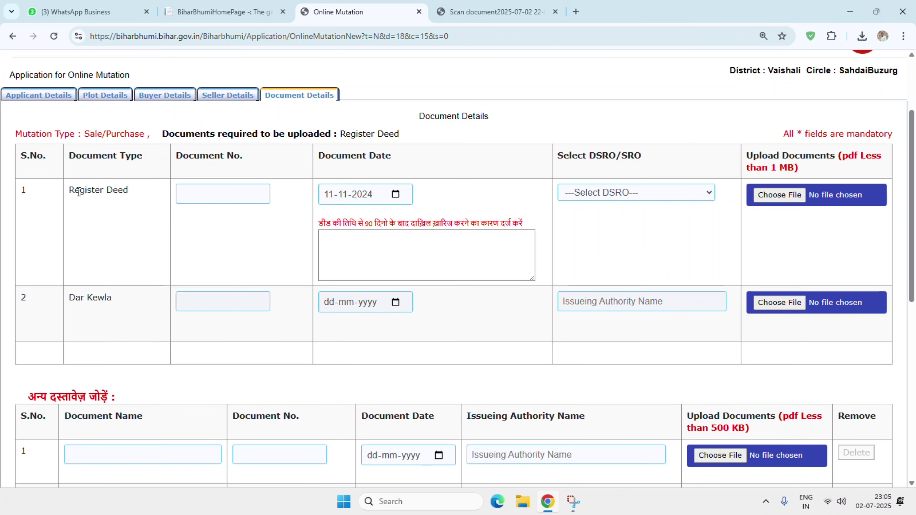
pyautogui.doubleClick(79, 193)
pyautogui.tripleClick(100, 297)
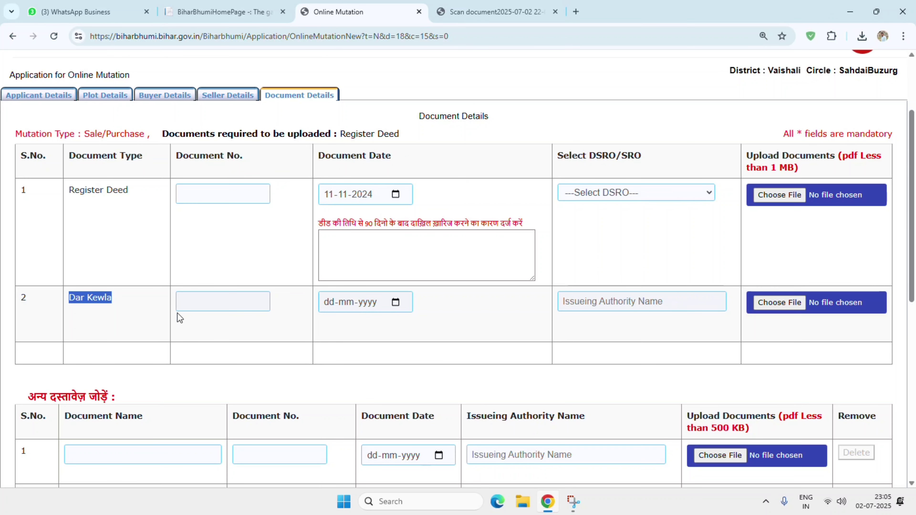
pyautogui.tripleClick(77, 298)
pyautogui.doubleClick(102, 187)
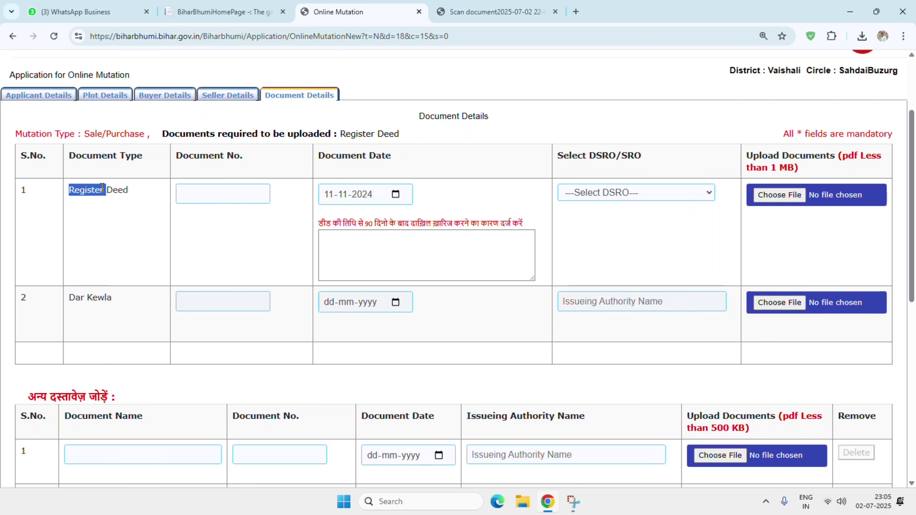
pyautogui.tripleClick(100, 296)
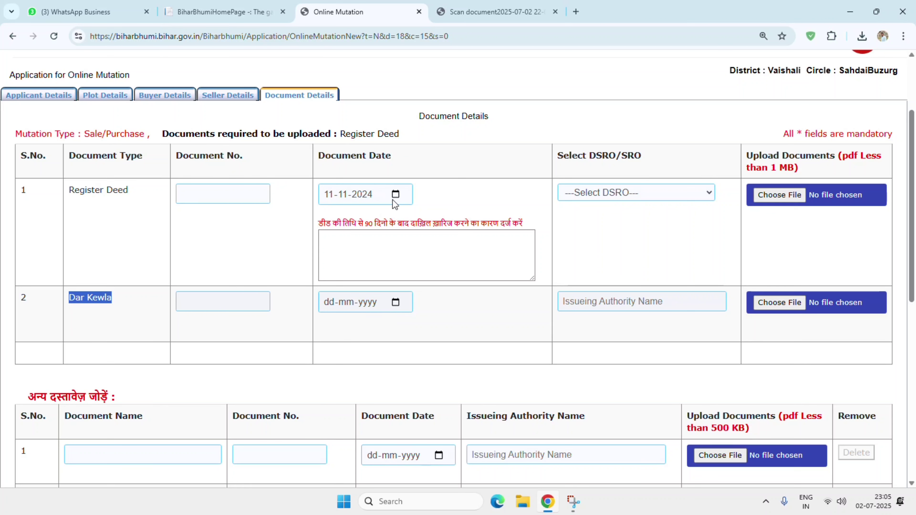
# - Pick 11 November 2024 in the Dar Kewla date calendar
pyautogui.click(399, 304)
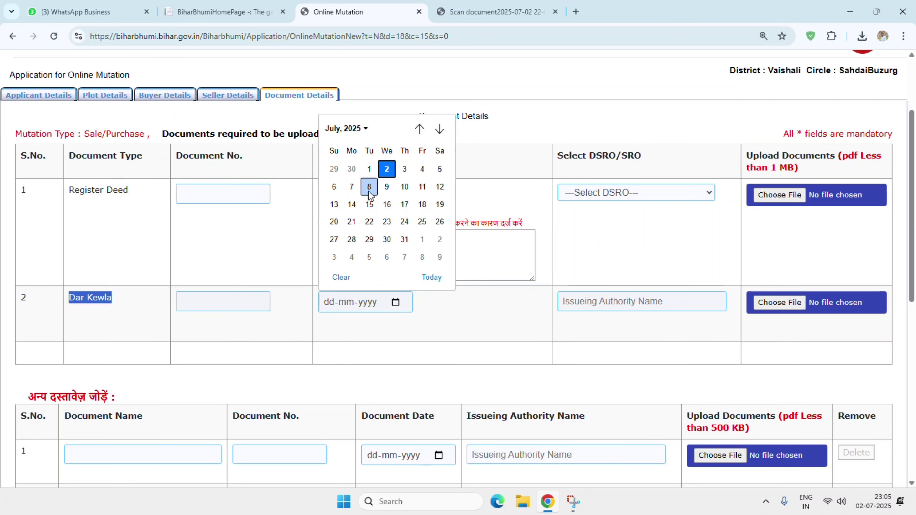
pyautogui.click(363, 130)
pyautogui.scroll(1, 342, 169)
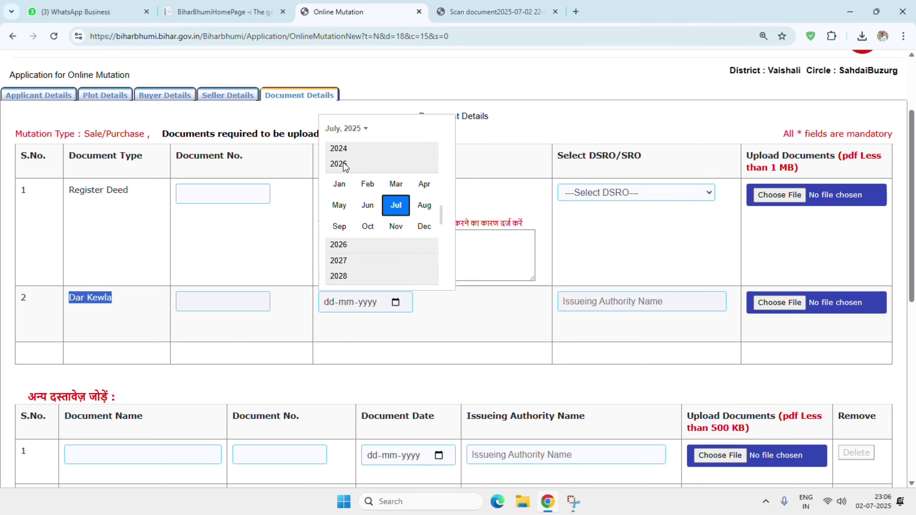
pyautogui.click(341, 151)
pyautogui.click(396, 212)
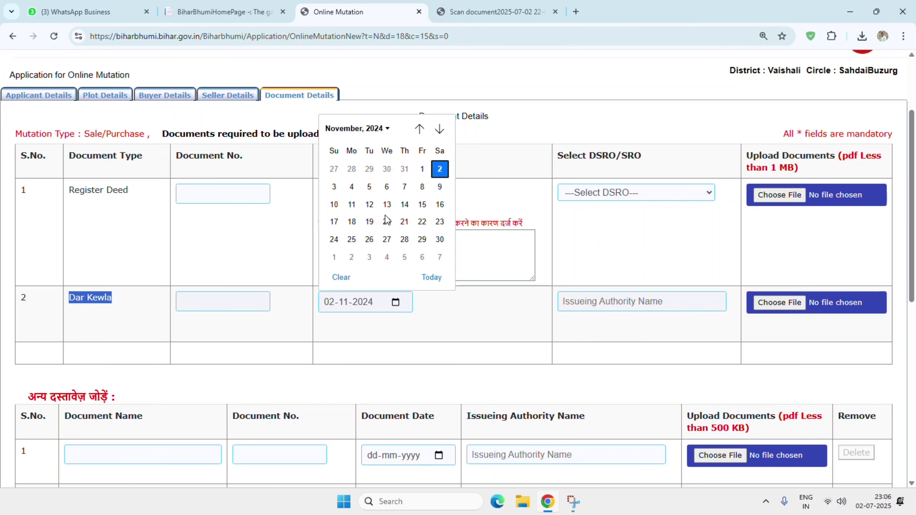
pyautogui.click(351, 204)
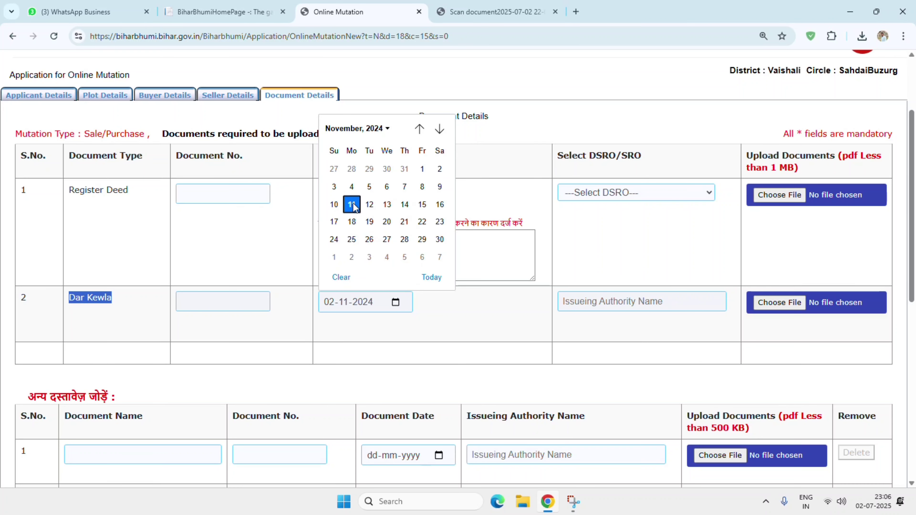
pyautogui.doubleClick(607, 156)
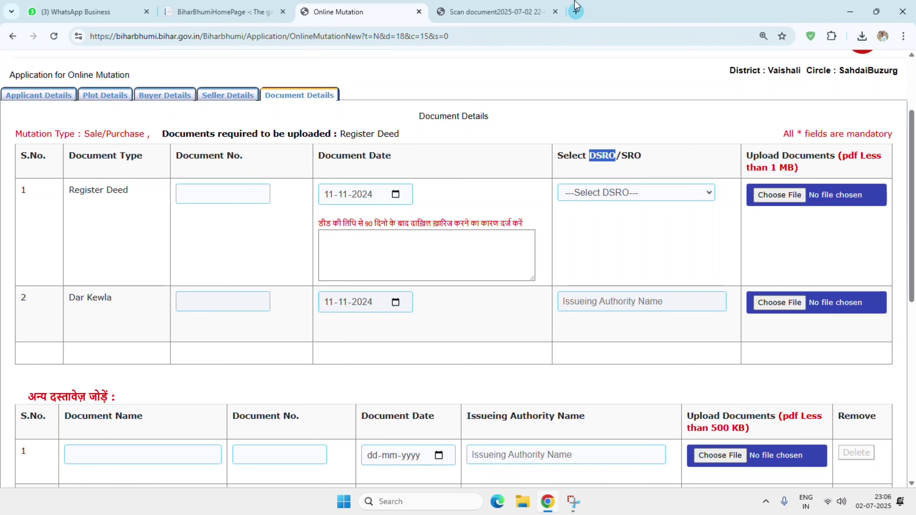
# - Search 'resizer pdf' in a new tab and open the 'Resize PDF - Online PDF Resizer' result
pyautogui.click(576, 12)
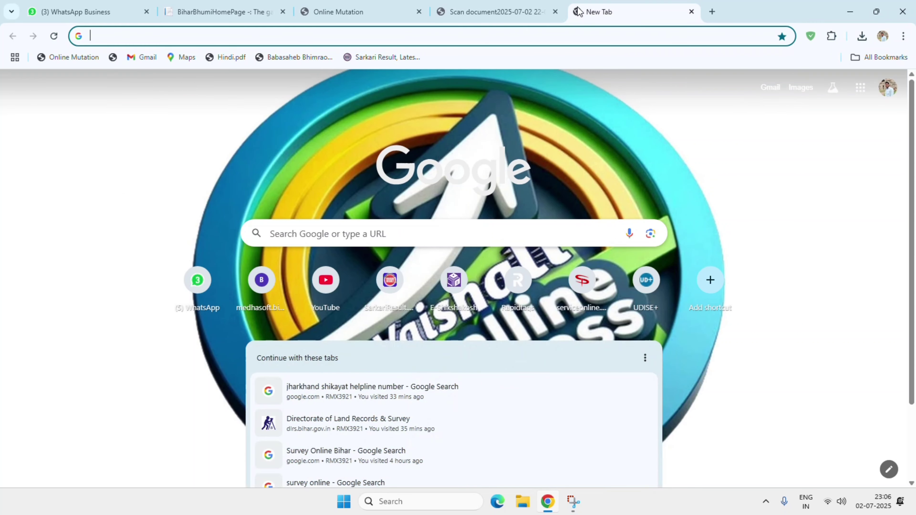
pyautogui.write('r')
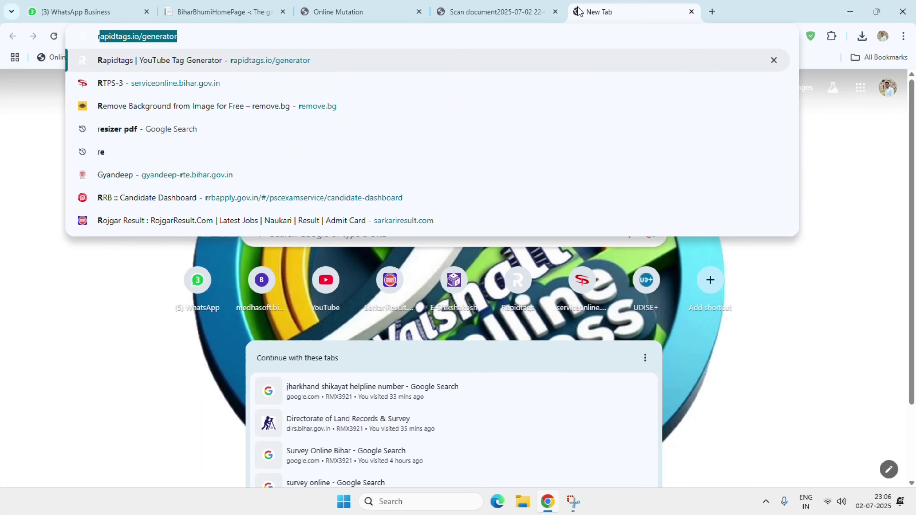
pyautogui.write('es')
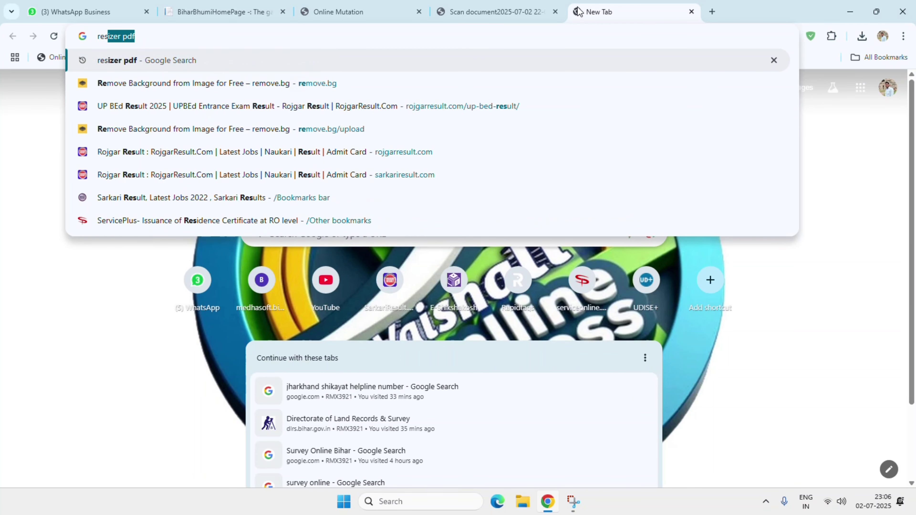
pyautogui.write('i')
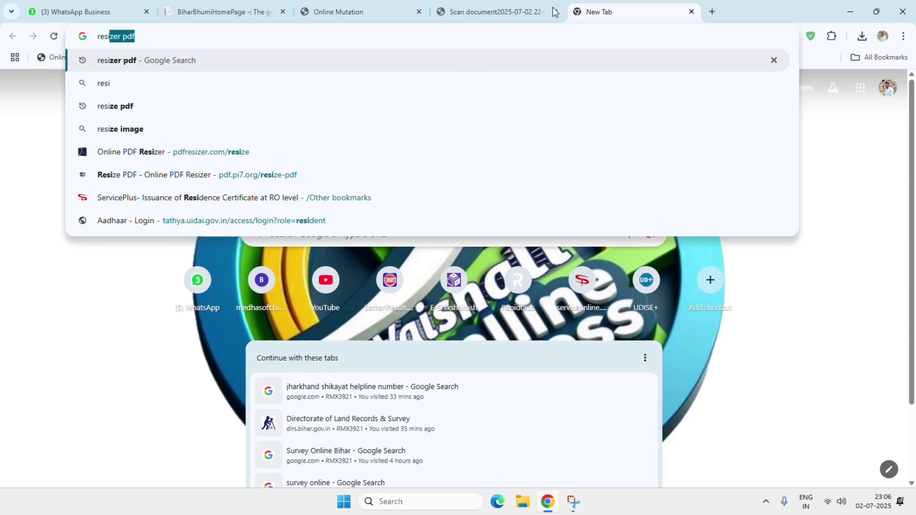
pyautogui.press('Return')
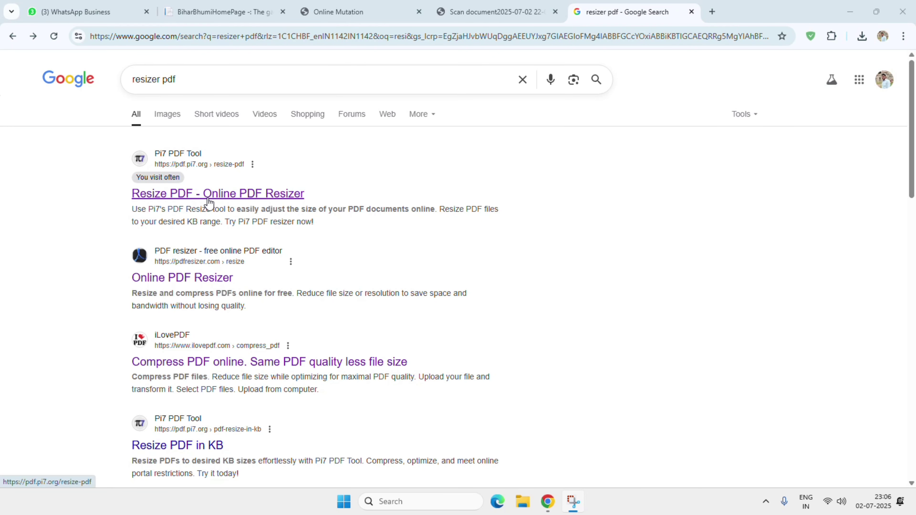
pyautogui.click(250, 195)
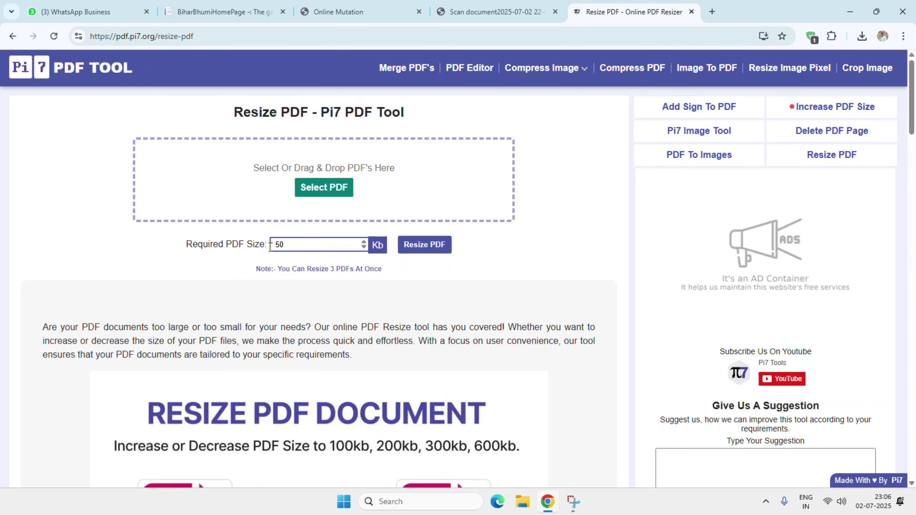
# - Load the scanned document PDF into Pi7 and resize it to 950 Kb
pyautogui.click(319, 188)
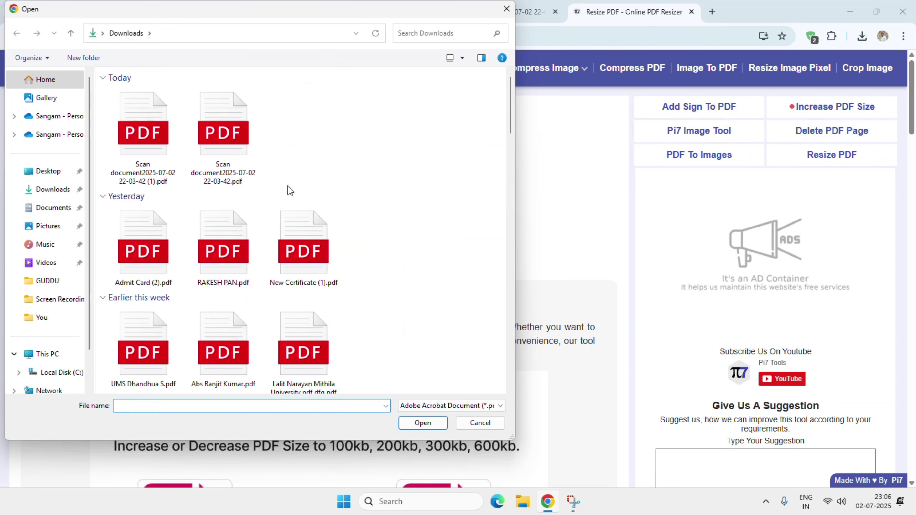
pyautogui.click(234, 143)
pyautogui.doubleClick(234, 142)
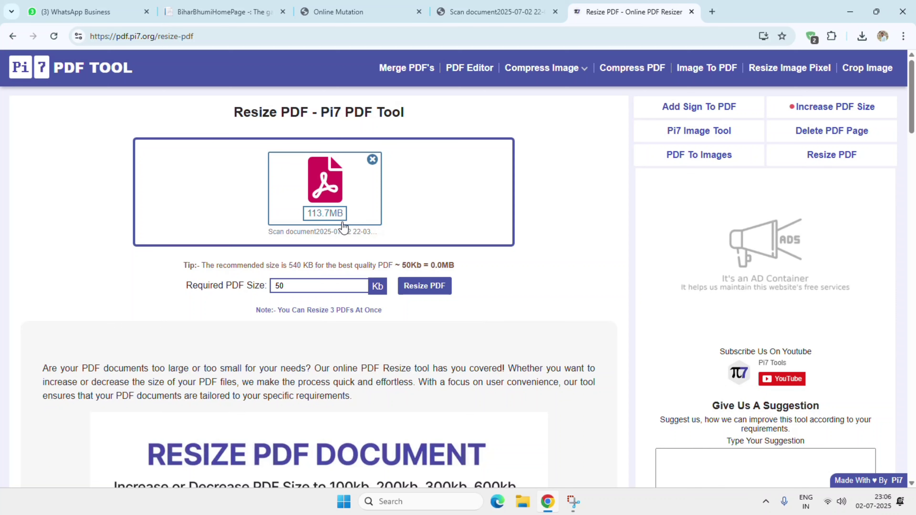
pyautogui.moveTo(304, 287); pyautogui.dragTo(236, 293)
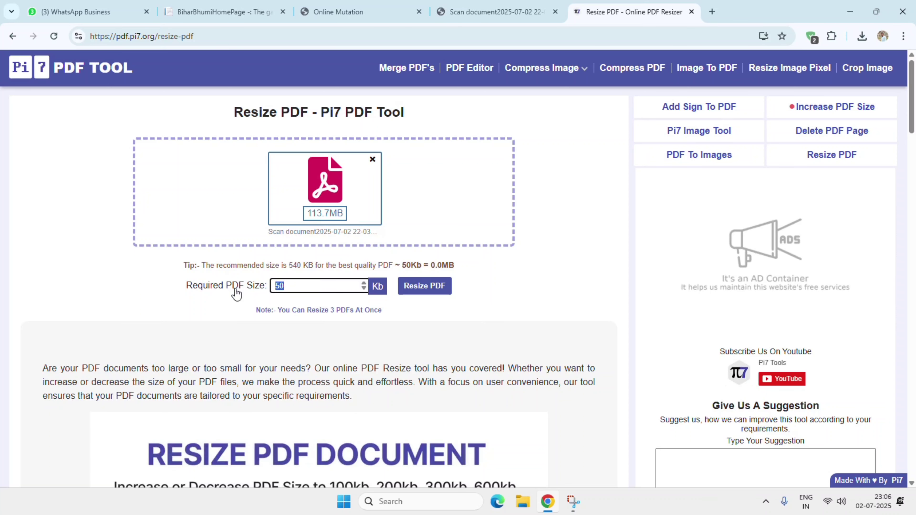
pyautogui.write('950')
pyautogui.click(423, 293)
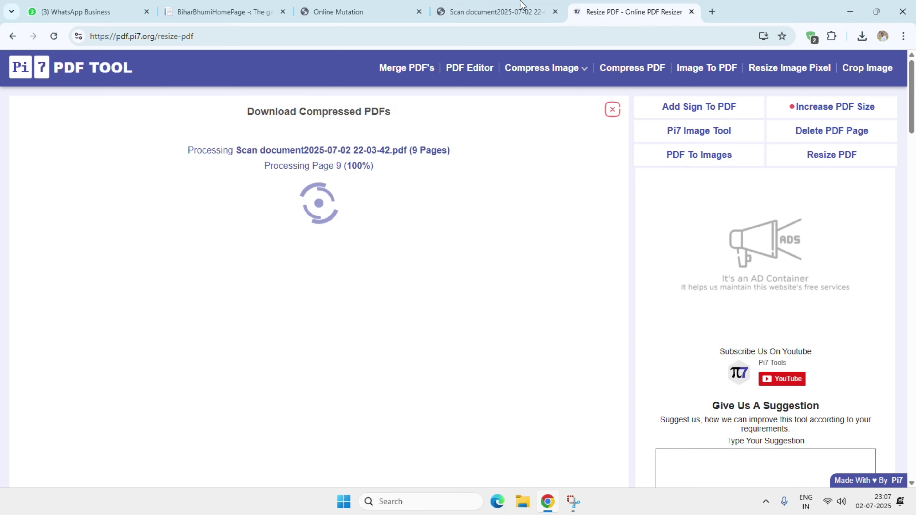
pyautogui.click(520, 9)
# - Back on the mutation form, check the uploaded Register Deed file, then continue to buyer mobile verification
pyautogui.click(330, 5)
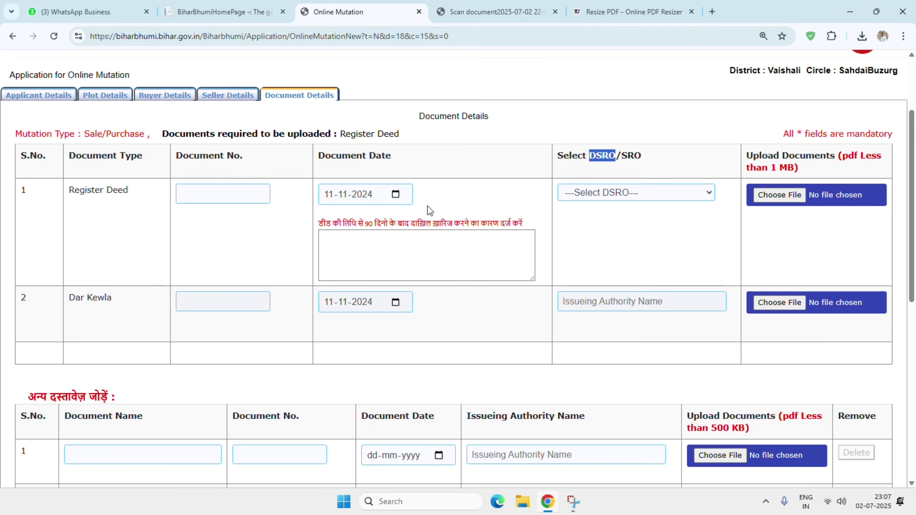
pyautogui.scroll(-2, 448, 323)
pyautogui.scroll(-1, 458, 335)
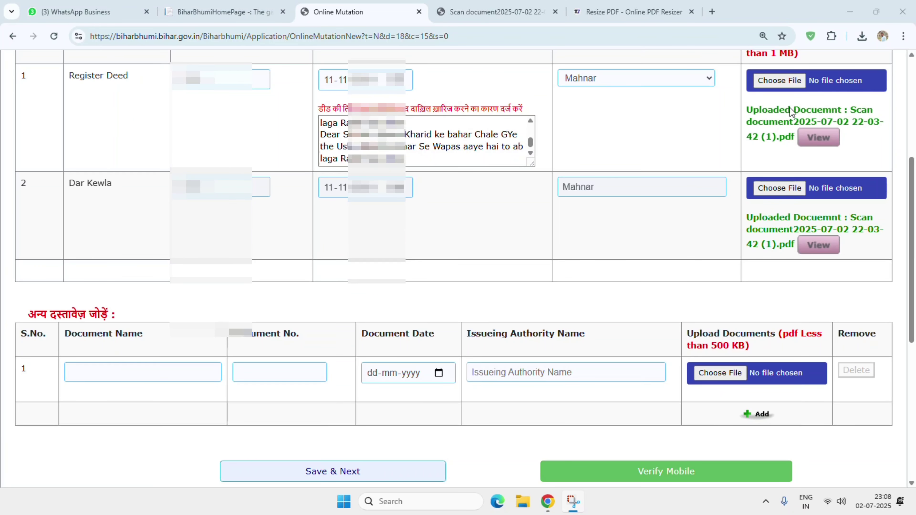
pyautogui.tripleClick(792, 115)
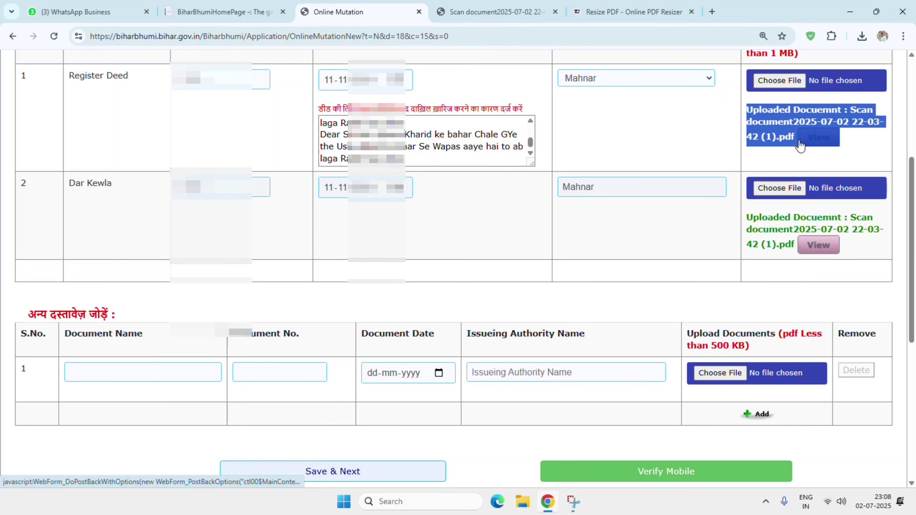
pyautogui.click(820, 143)
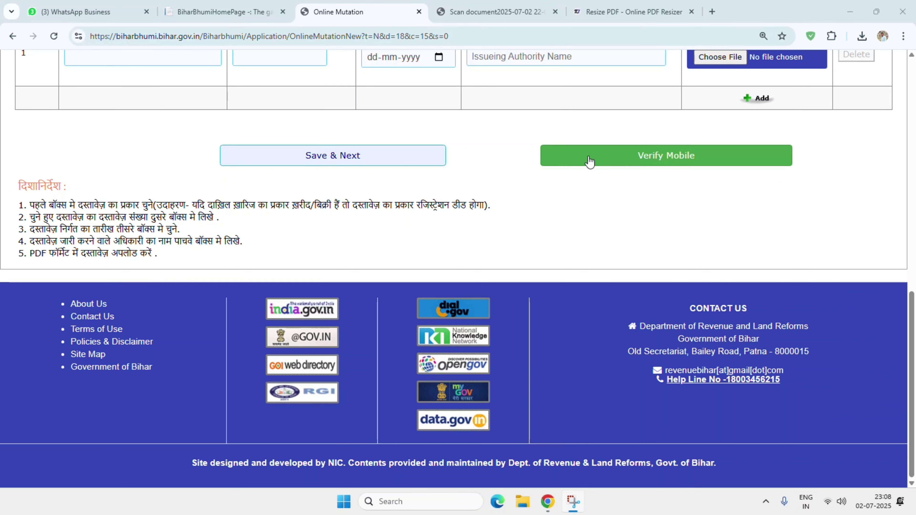
pyautogui.click(633, 165)
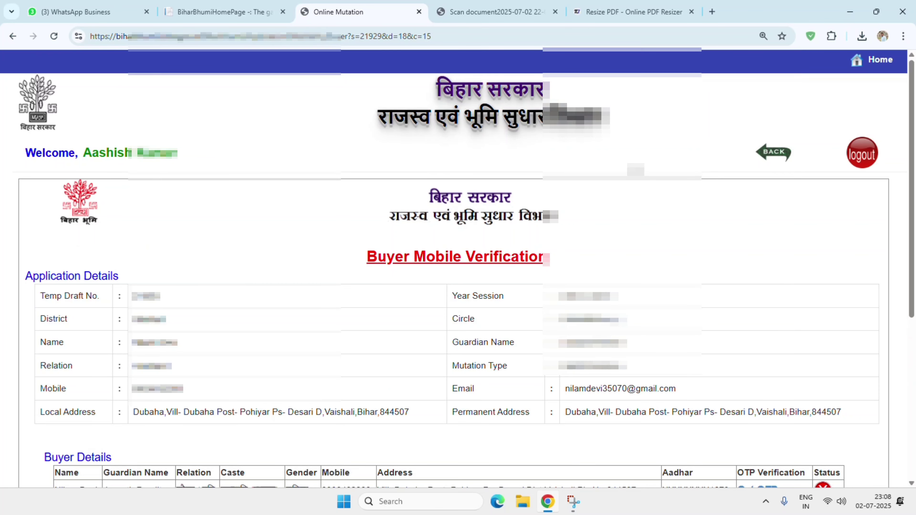
# - Verify the buyer's mobile number with Get OTP under Buyer Details to reach the application preview
pyautogui.scroll(-5, 559, 230)
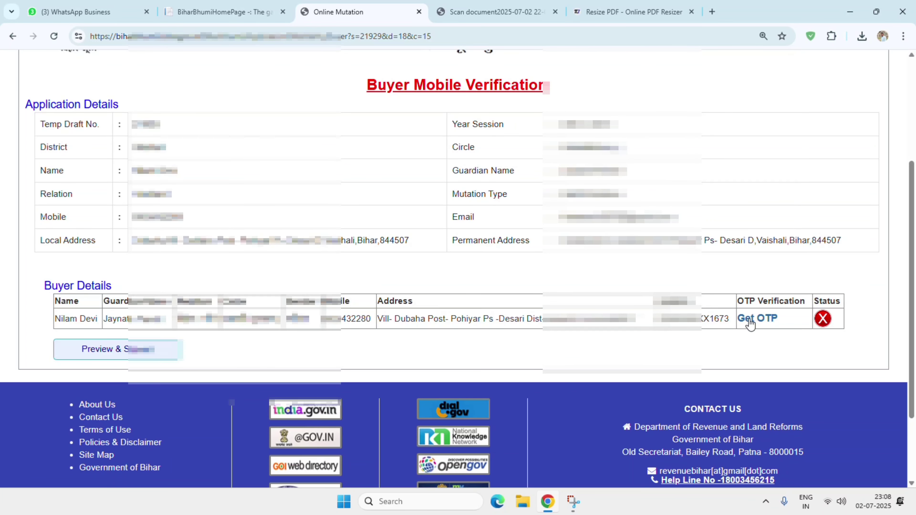
pyautogui.tripleClick(760, 302)
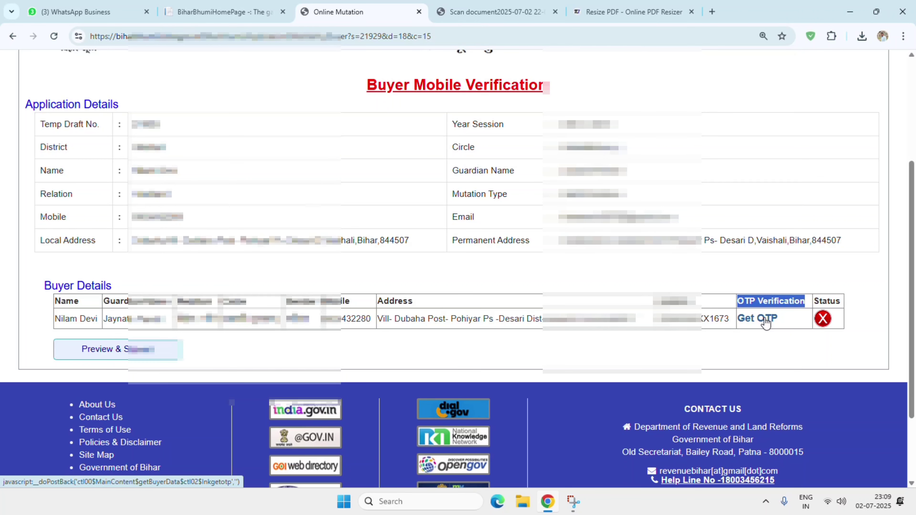
pyautogui.click(766, 320)
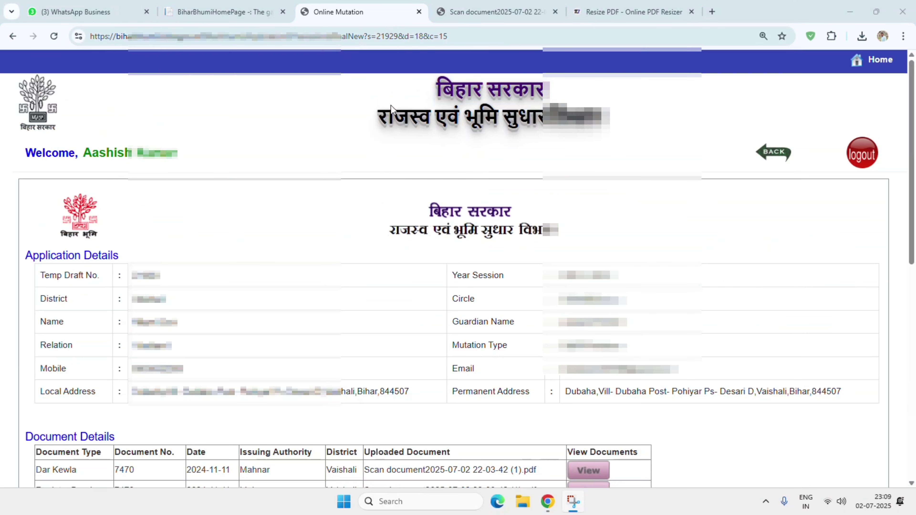
pyautogui.scroll(-3, 199, 301)
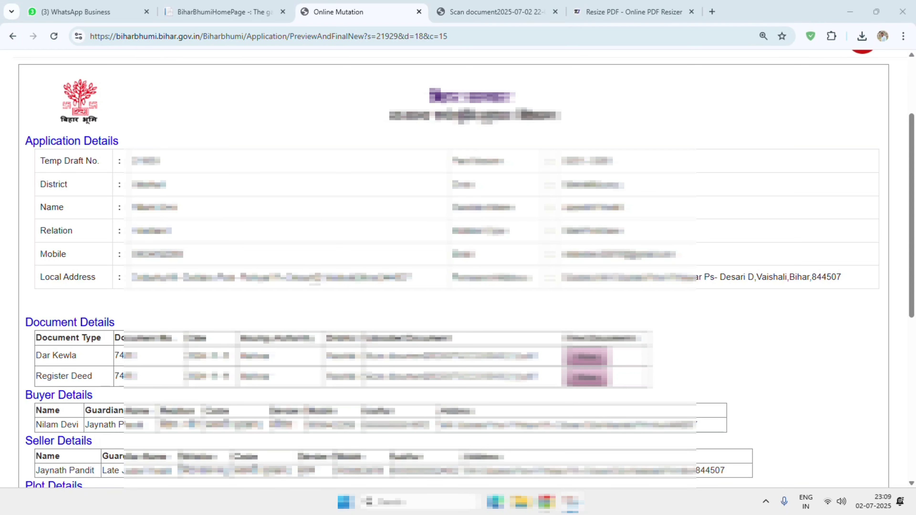
pyautogui.scroll(-2, 315, 283)
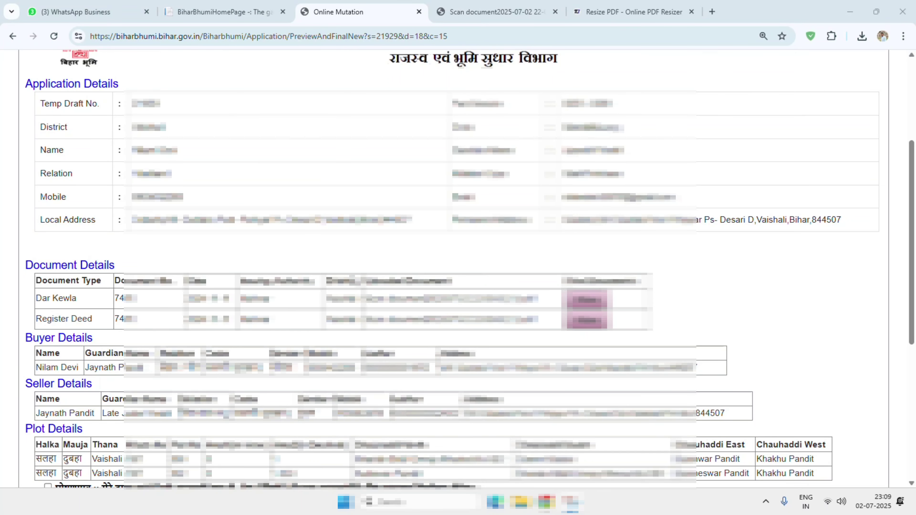
pyautogui.scroll(-4, 404, 319)
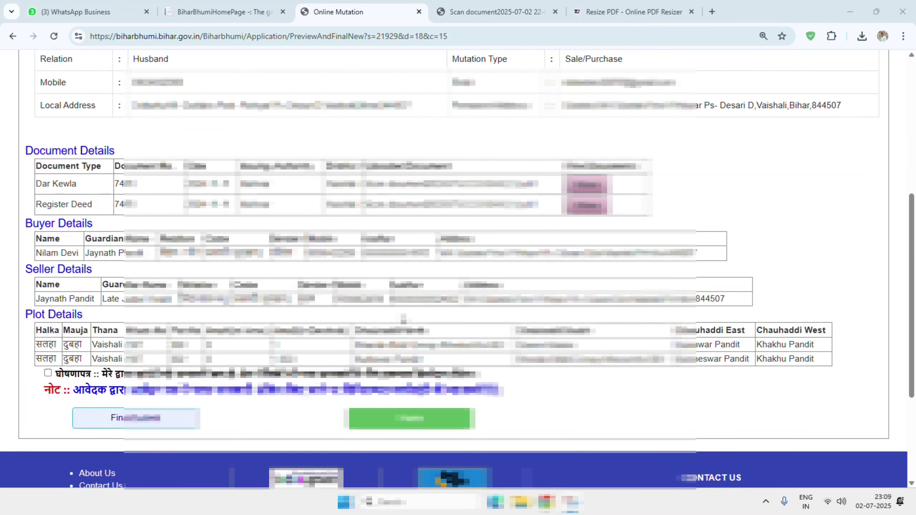
pyautogui.scroll(-2, 403, 318)
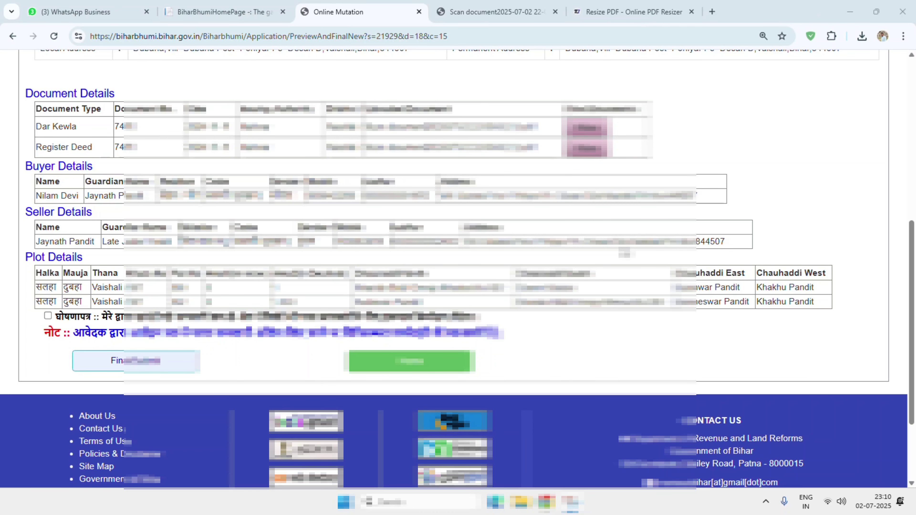
pyautogui.scroll(4, 458, 253)
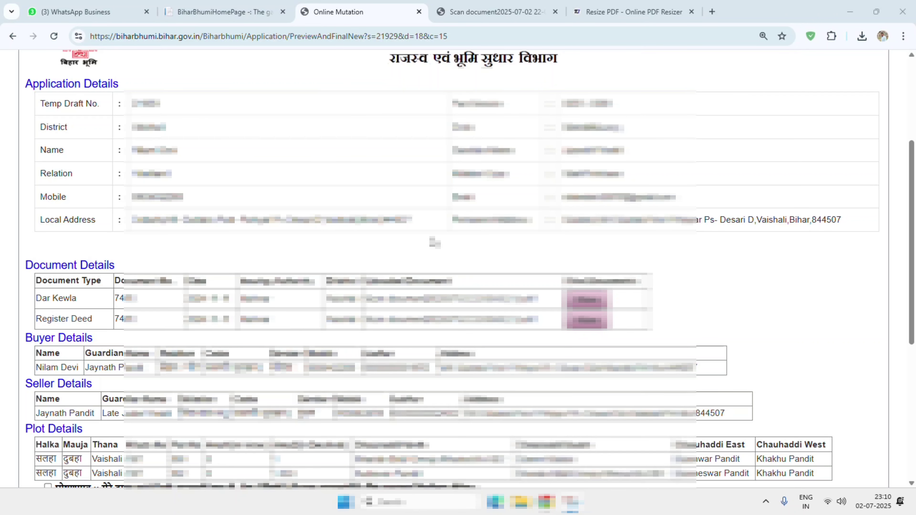
pyautogui.scroll(-3, 73, 350)
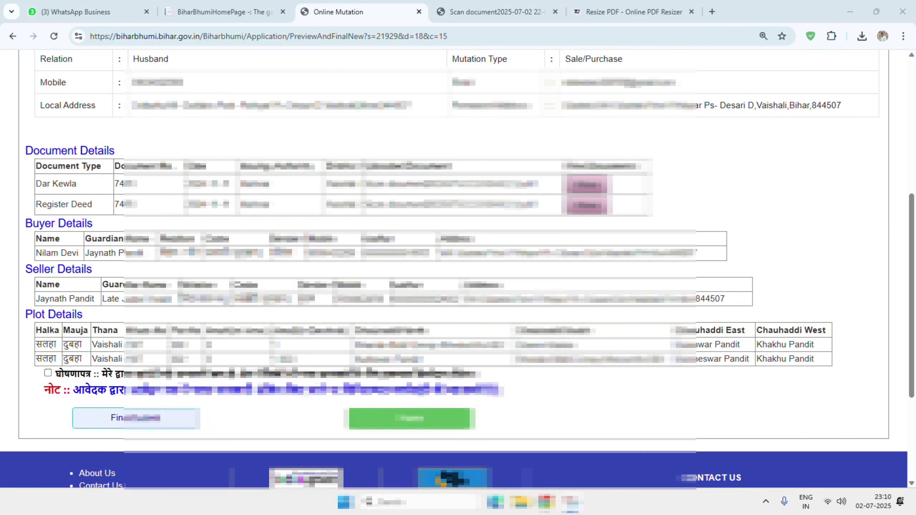
pyautogui.scroll(5, 293, 254)
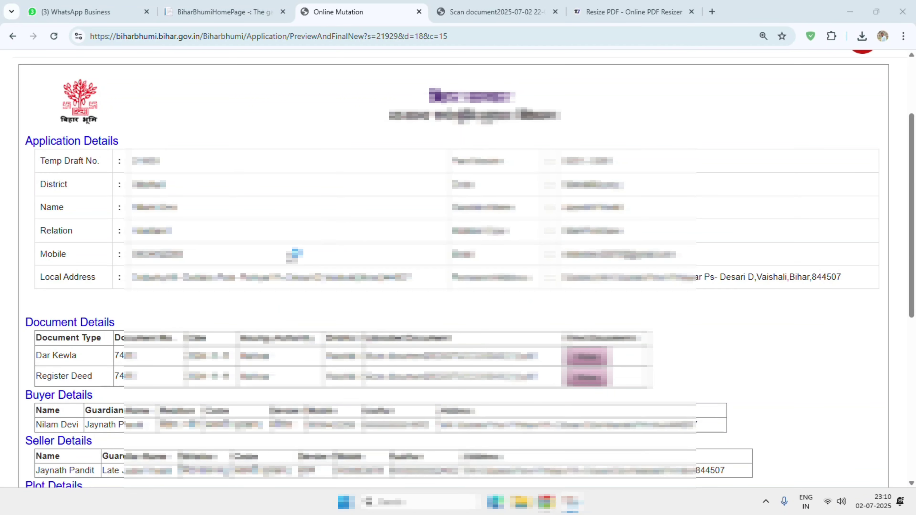
pyautogui.scroll(-2, 292, 256)
pyautogui.scroll(5, 288, 258)
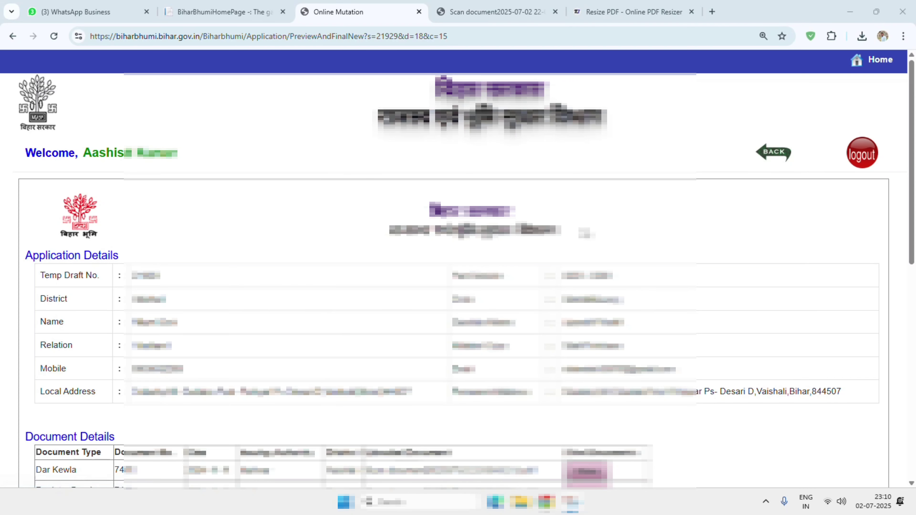
pyautogui.scroll(-5, 469, 180)
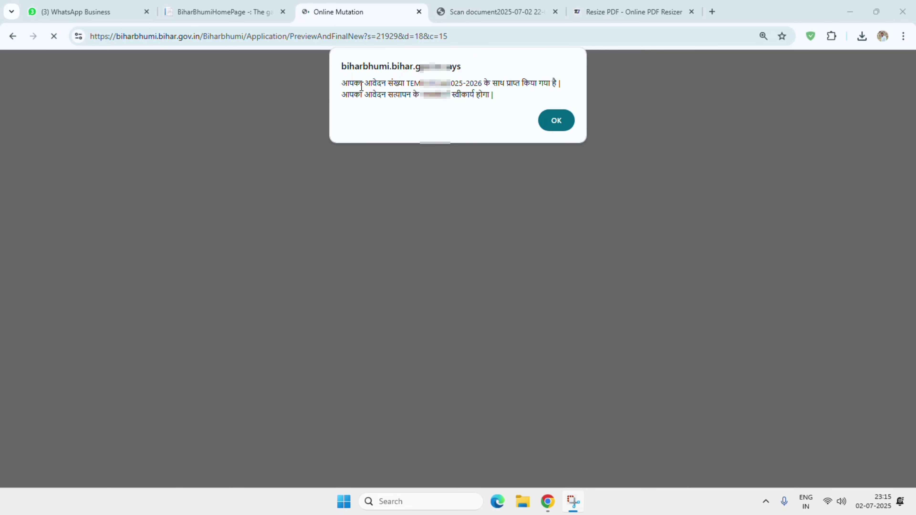
# - Read and dismiss the application-received notice, then review the yellow acknowledgement banner
pyautogui.tripleClick(362, 86)
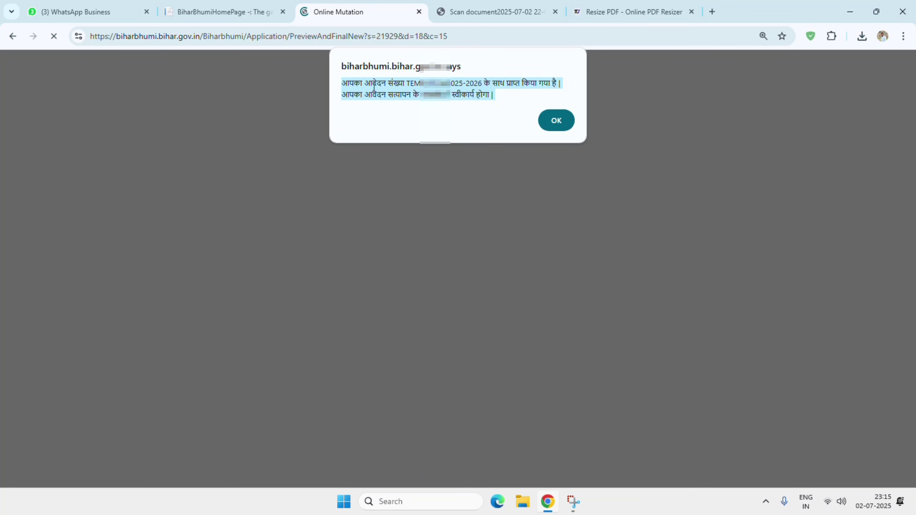
pyautogui.tripleClick(405, 83)
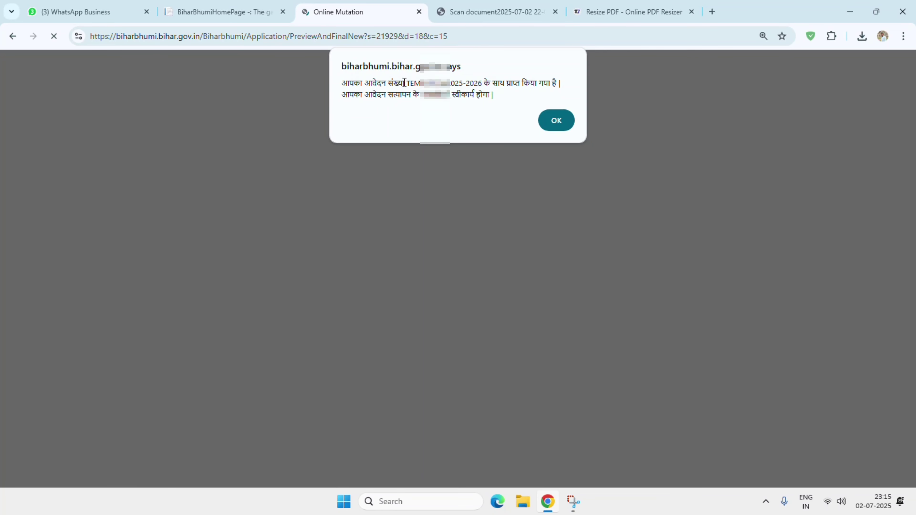
pyautogui.tripleClick(463, 94)
pyautogui.click(556, 120)
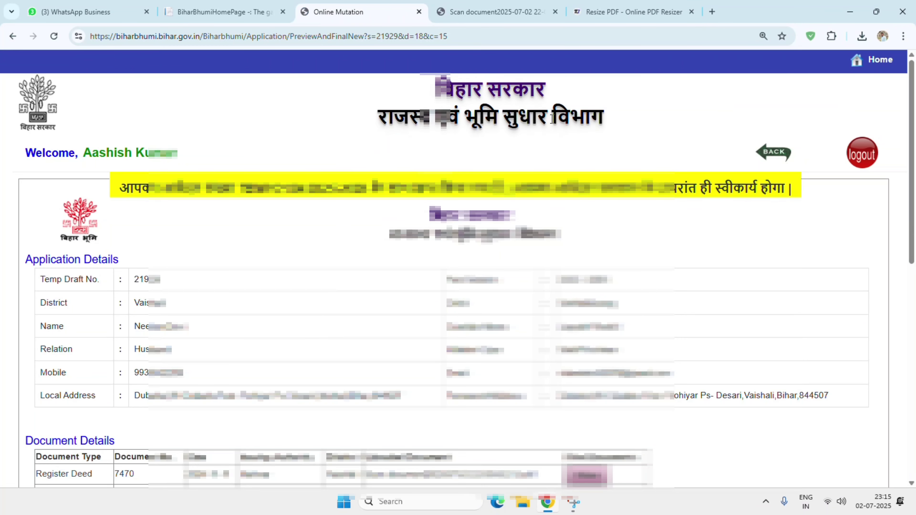
pyautogui.tripleClick(144, 185)
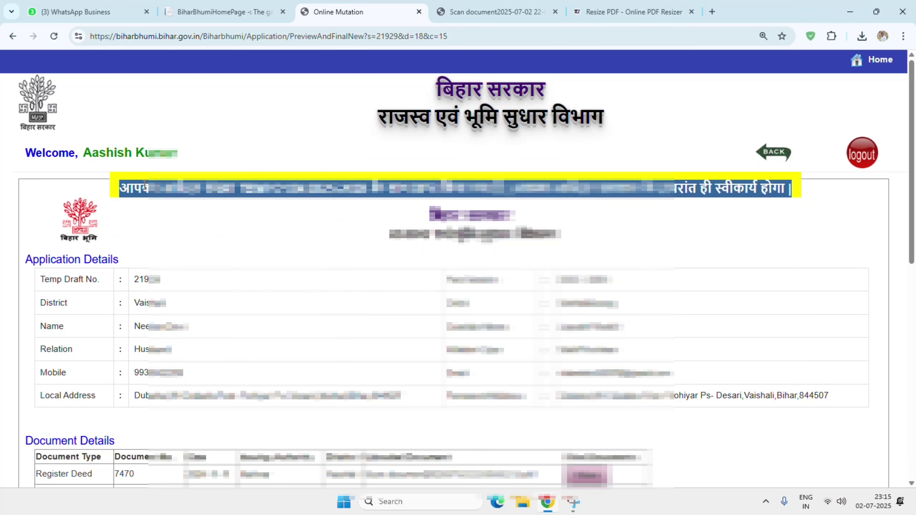
pyautogui.scroll(-10, 500, 210)
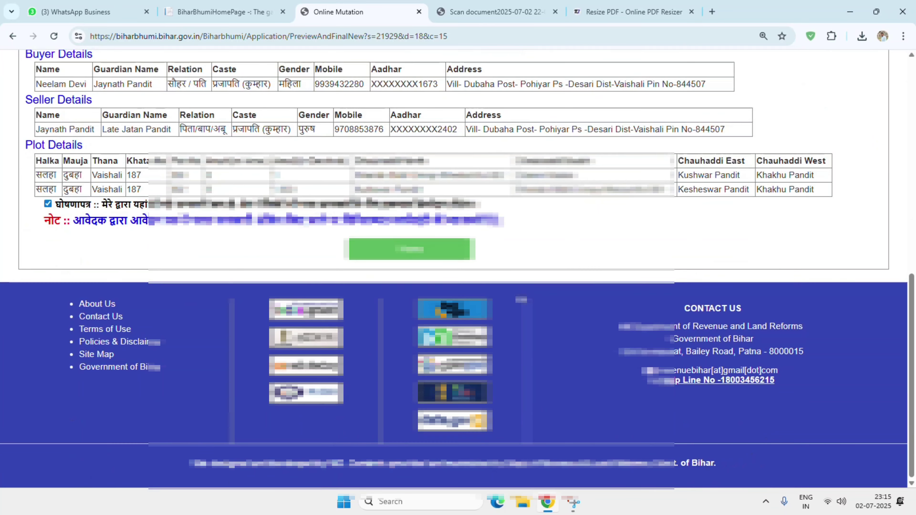
pyautogui.scroll(10, 437, 279)
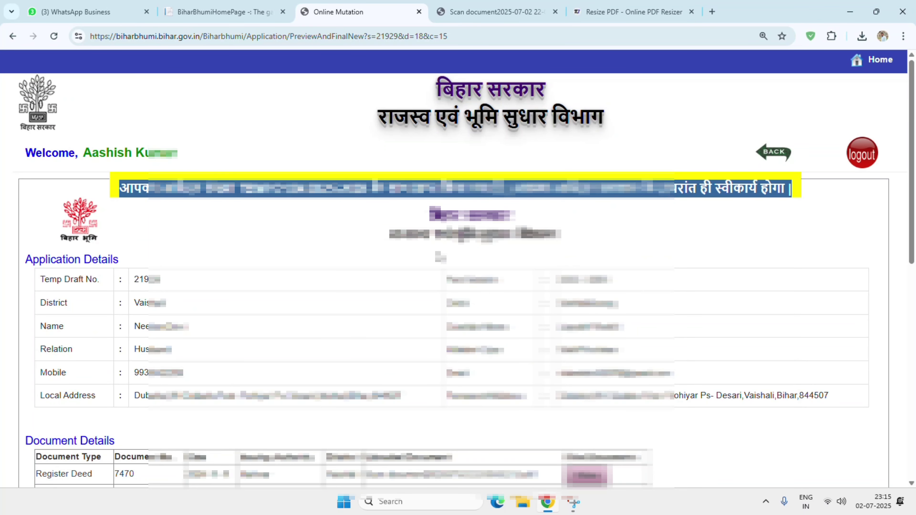
pyautogui.hotkey('ctrl', 'p')
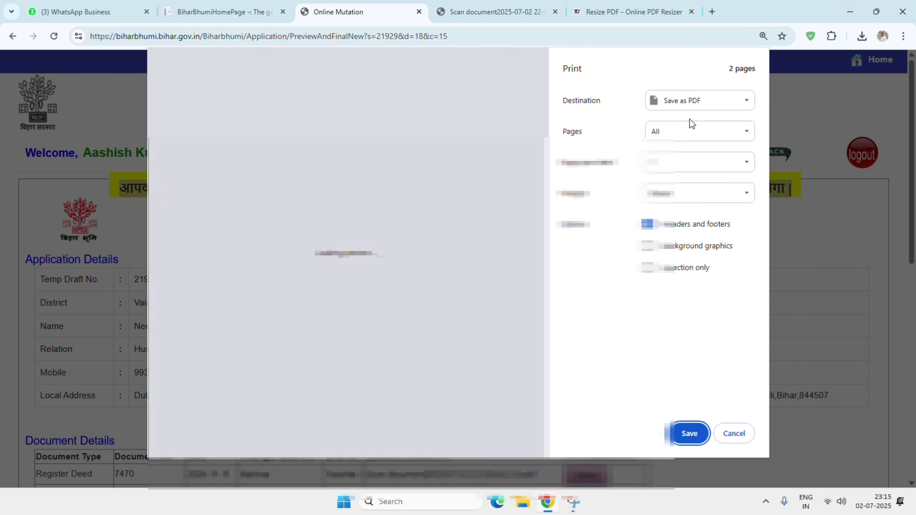
pyautogui.click(696, 103)
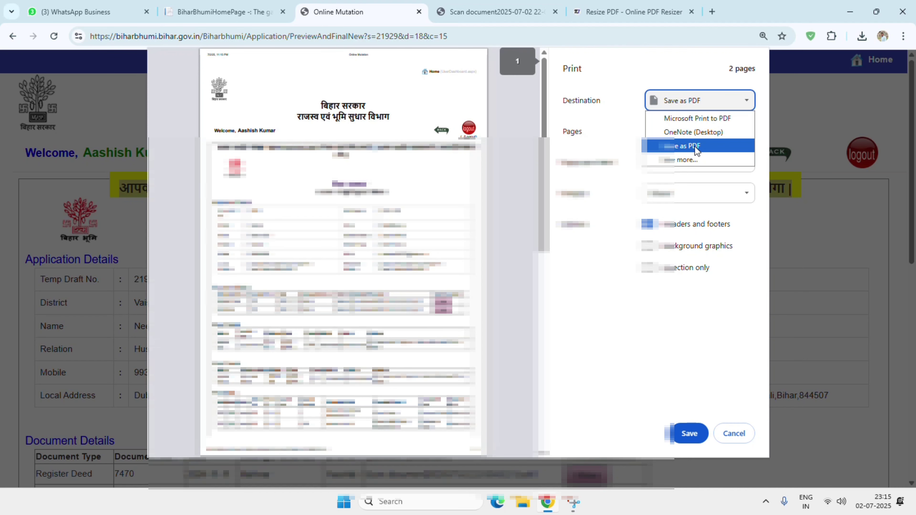
pyautogui.click(613, 206)
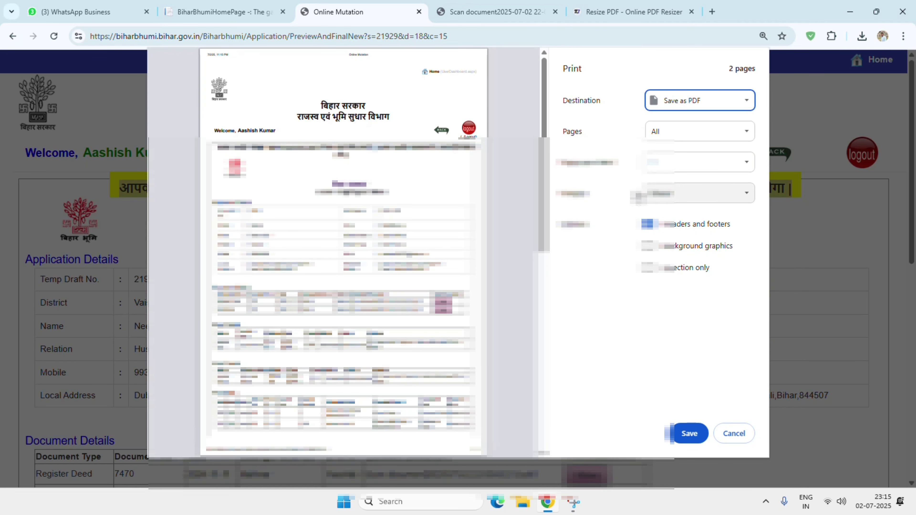
pyautogui.click(734, 434)
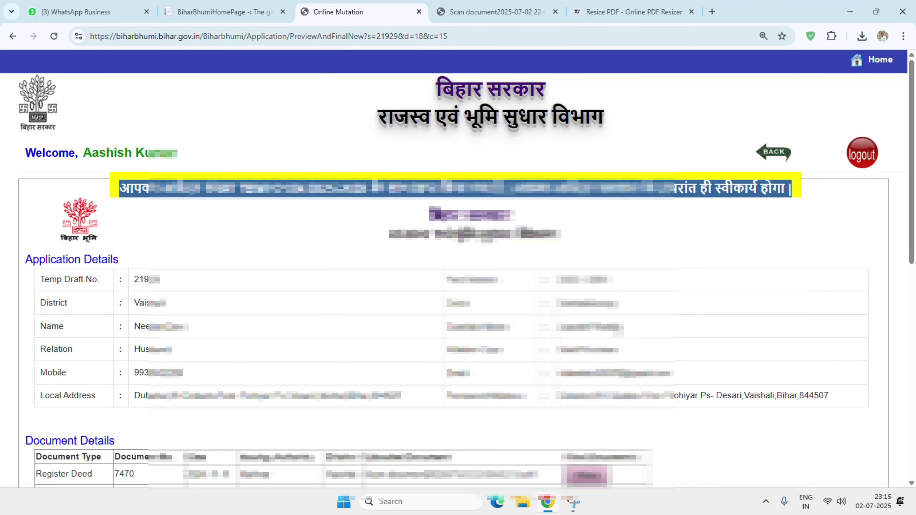